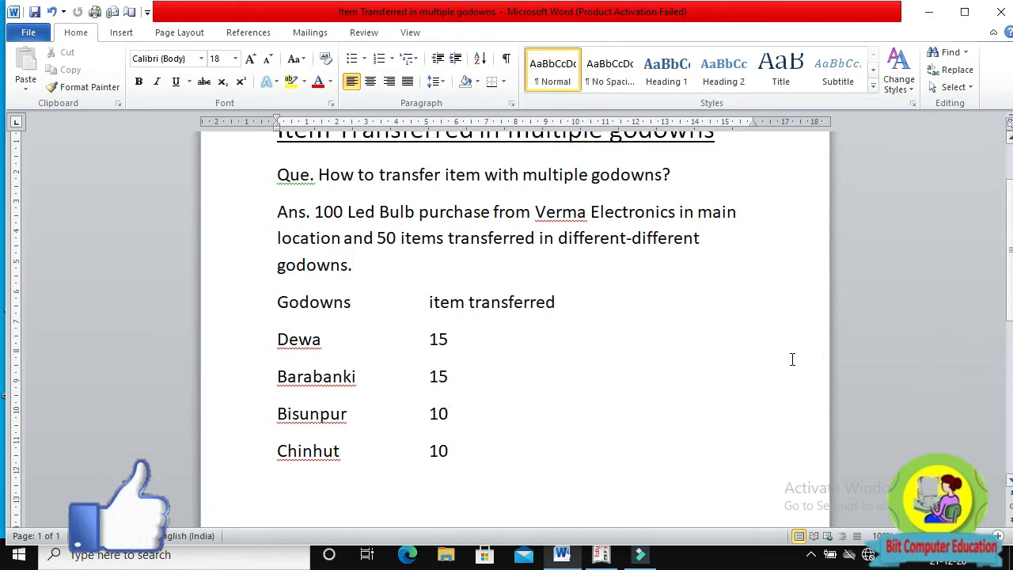
Switch to Tally.ERP 9 and open the inventory features of the Biit Tally Education company.
left_click(605, 559)
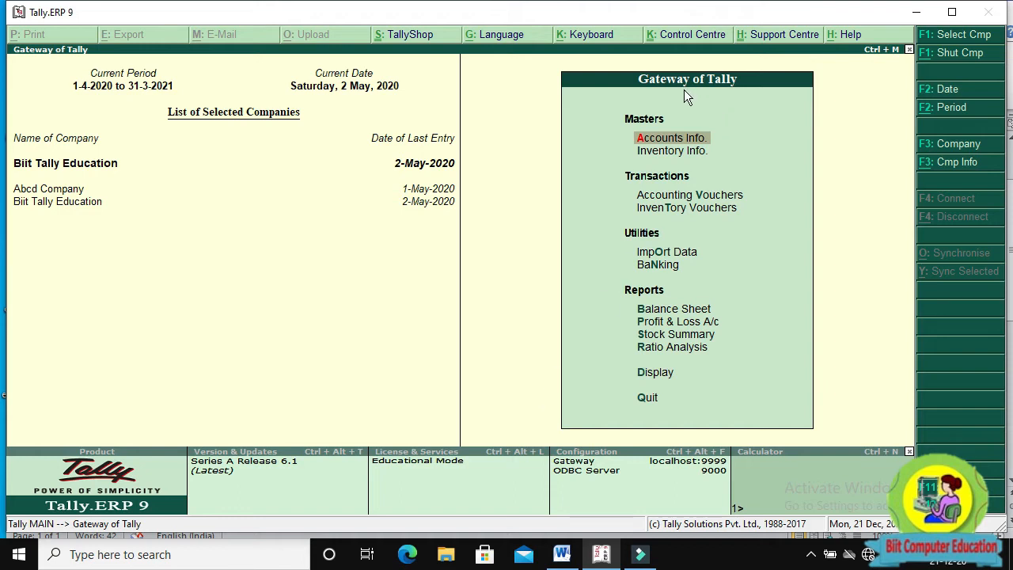
left_click(660, 151)
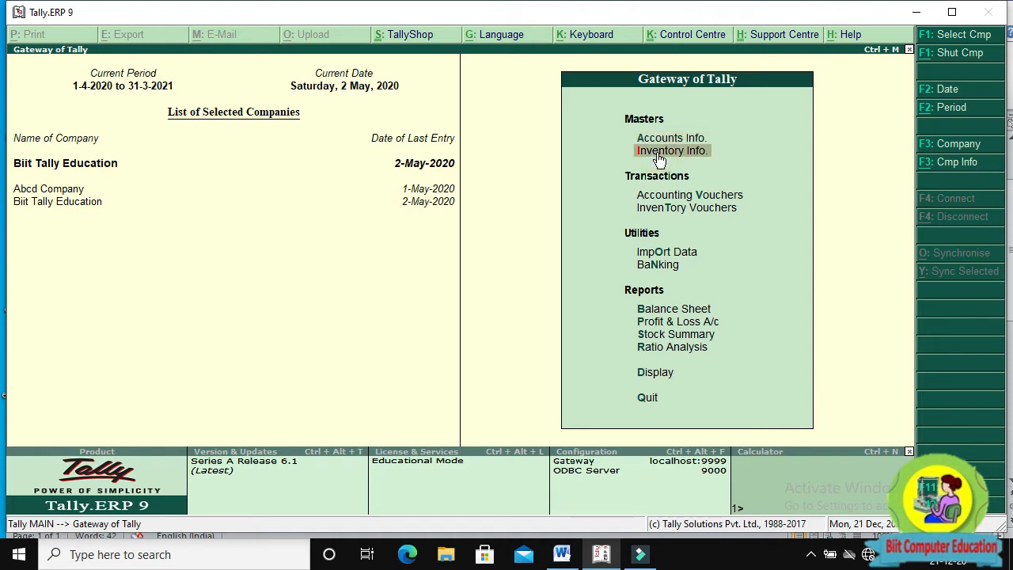
left_click(659, 155)
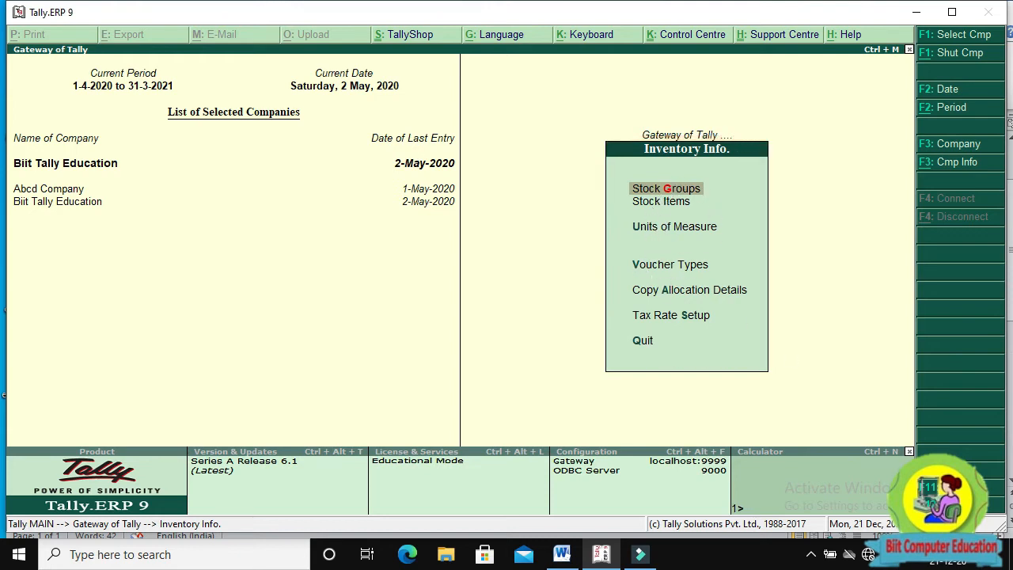
key("F11")
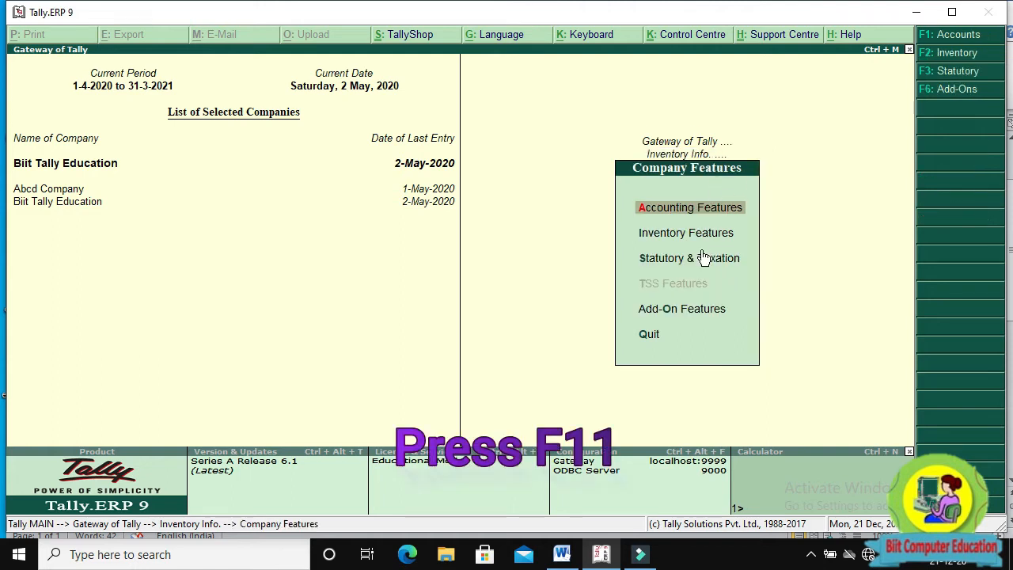
left_click(681, 235)
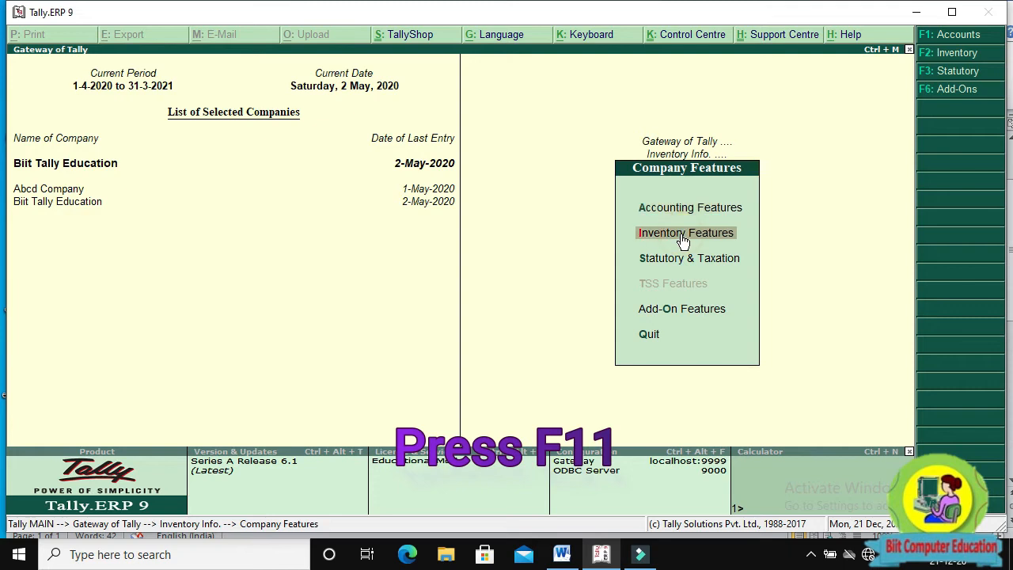
left_click(681, 234)
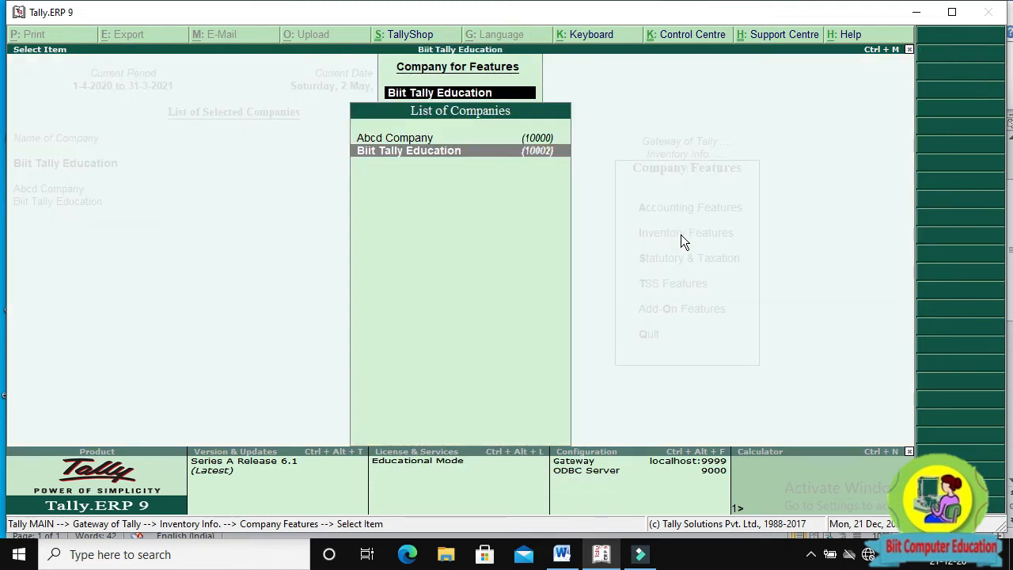
key("Return")
Enable Maintain multiple Godowns, save the inventory features with the other options at their defaults, and return to Inventory Info.
key("Down")
key("Down")
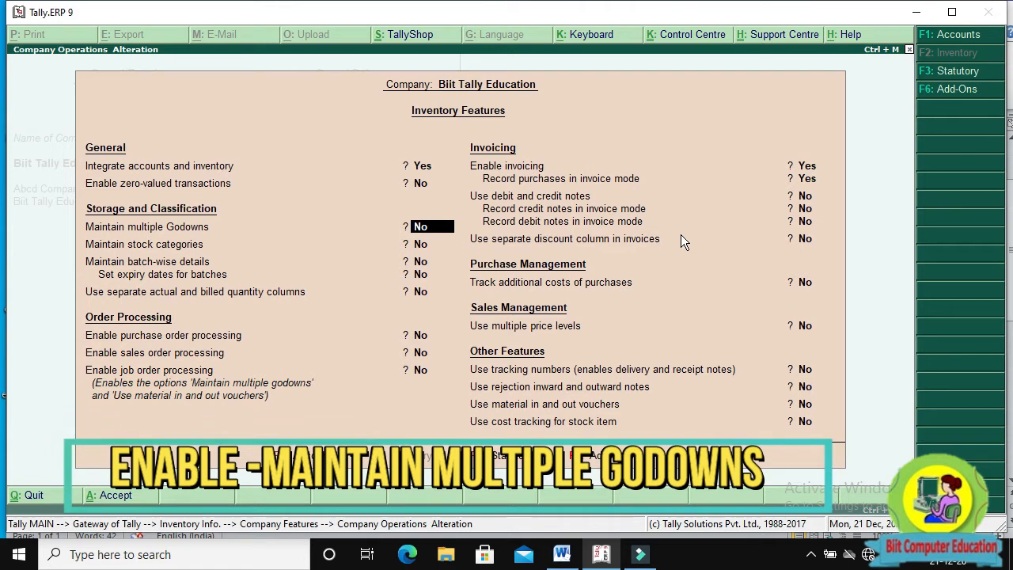
type("y")
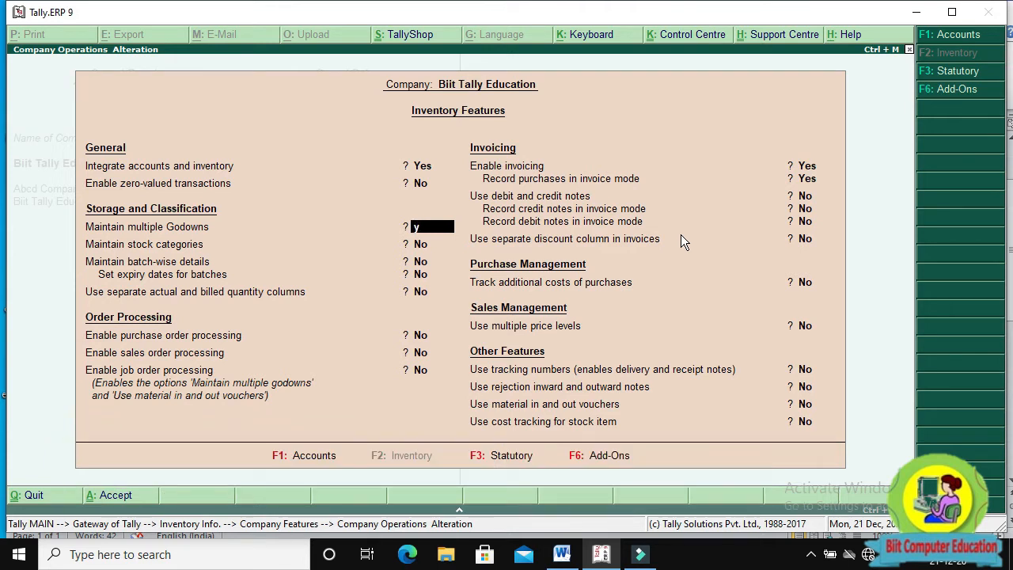
key("Return")
key("Return")
key("Return")
key("Return")
key("Return")
key("Return")
key("Return")
key("Return")
key("Return")
key("Return")
key("Return")
key("Return")
key("Return")
key("Return")
key("Return")
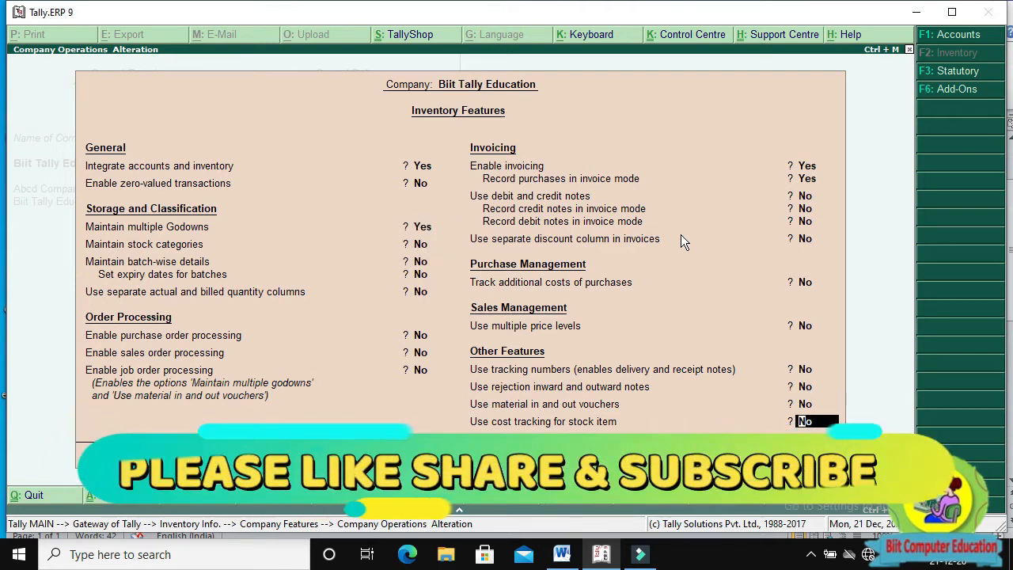
key("Return")
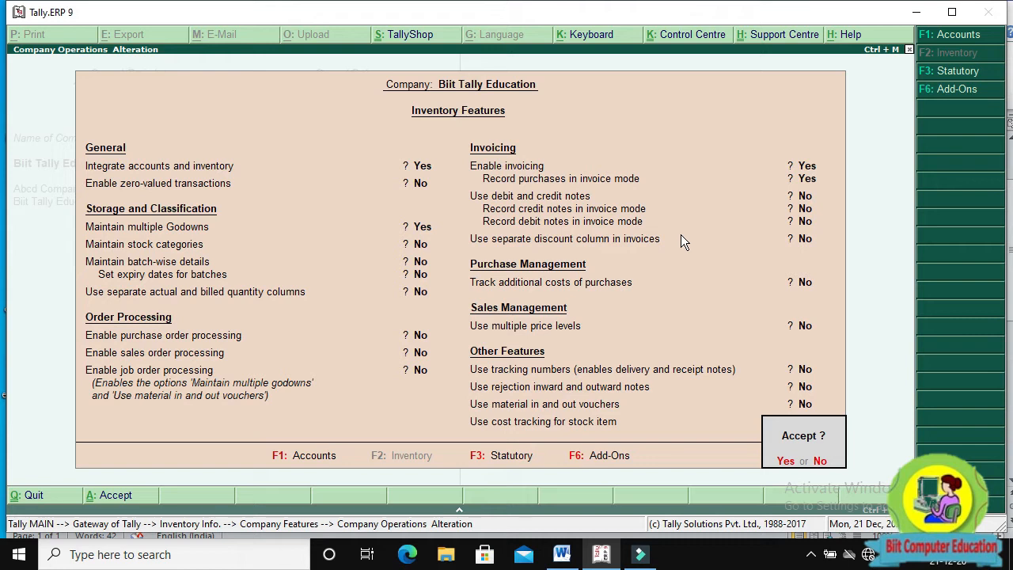
key("Return")
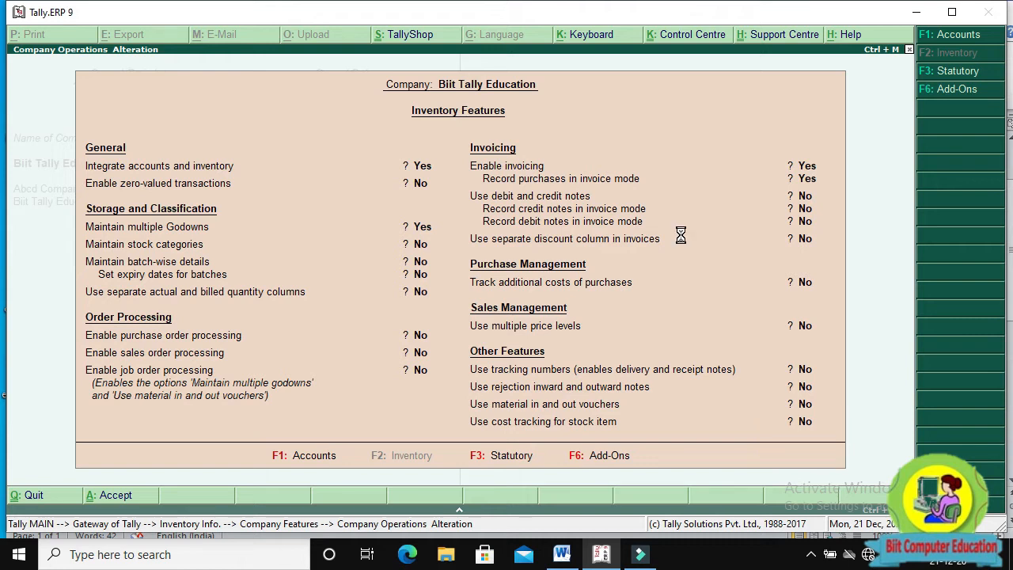
key("Escape")
key("Escape")
key("Escape")
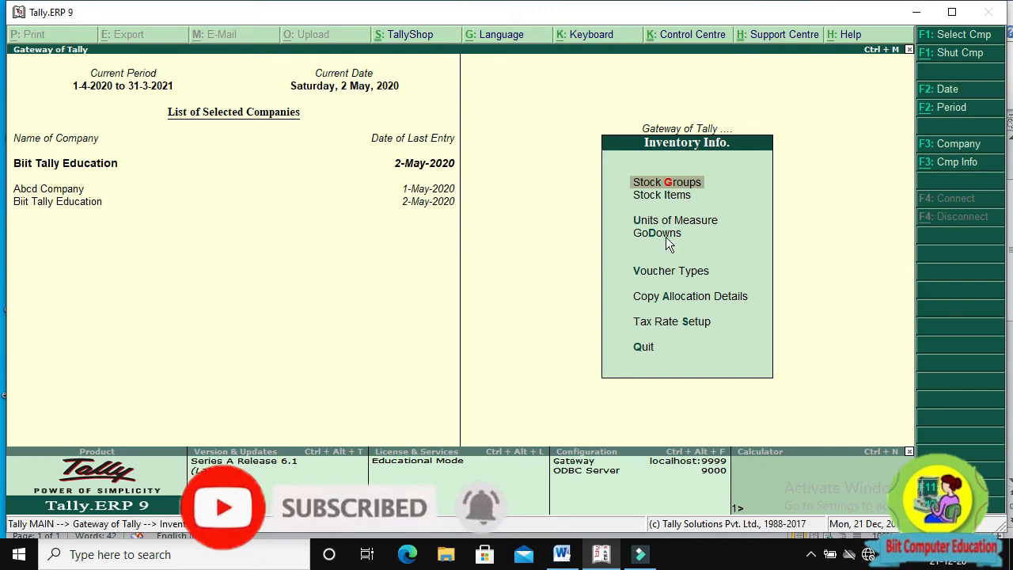
View the list of existing godowns.
left_click(667, 240)
left_click(667, 240)
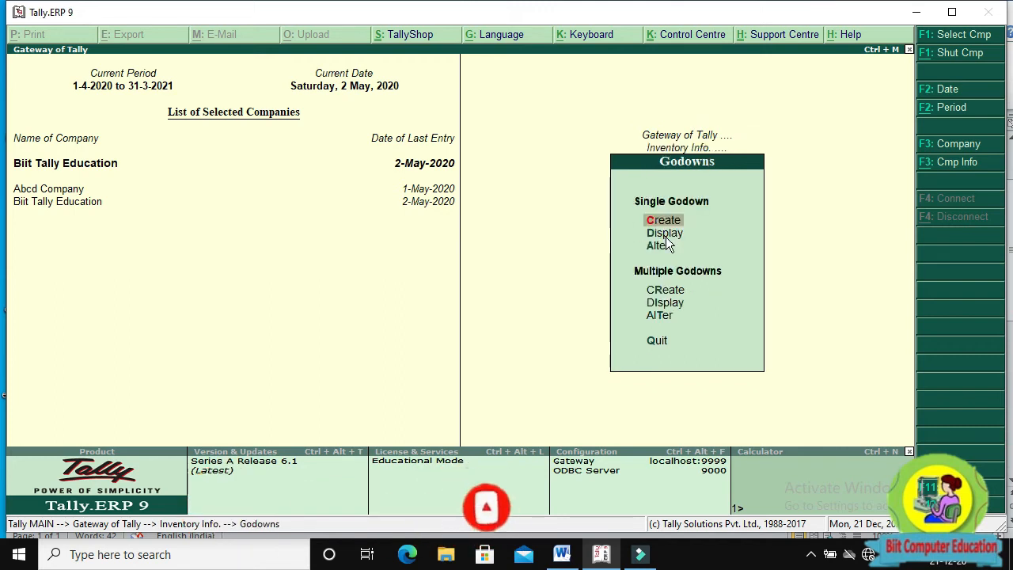
left_click(666, 237)
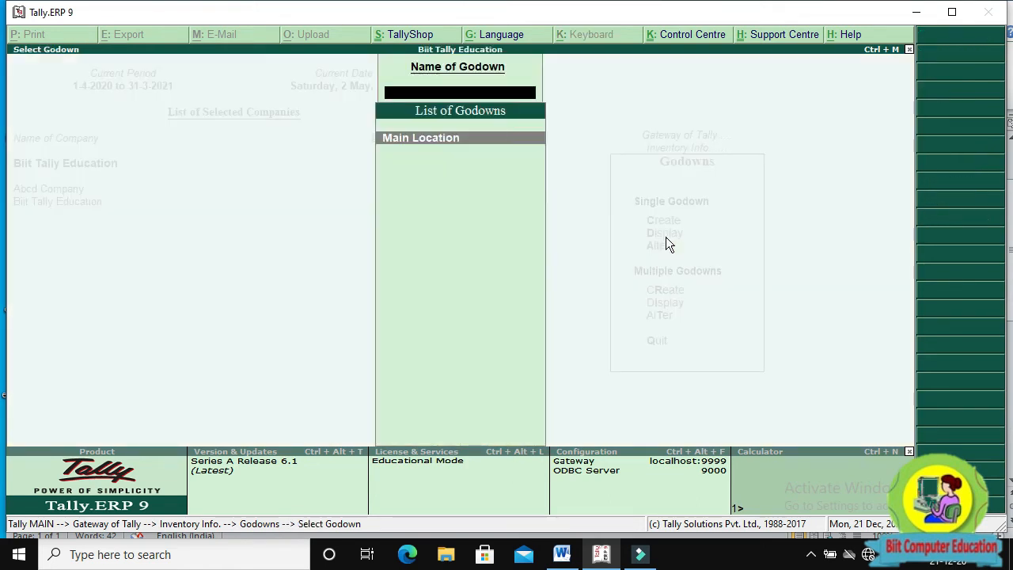
key("Escape")
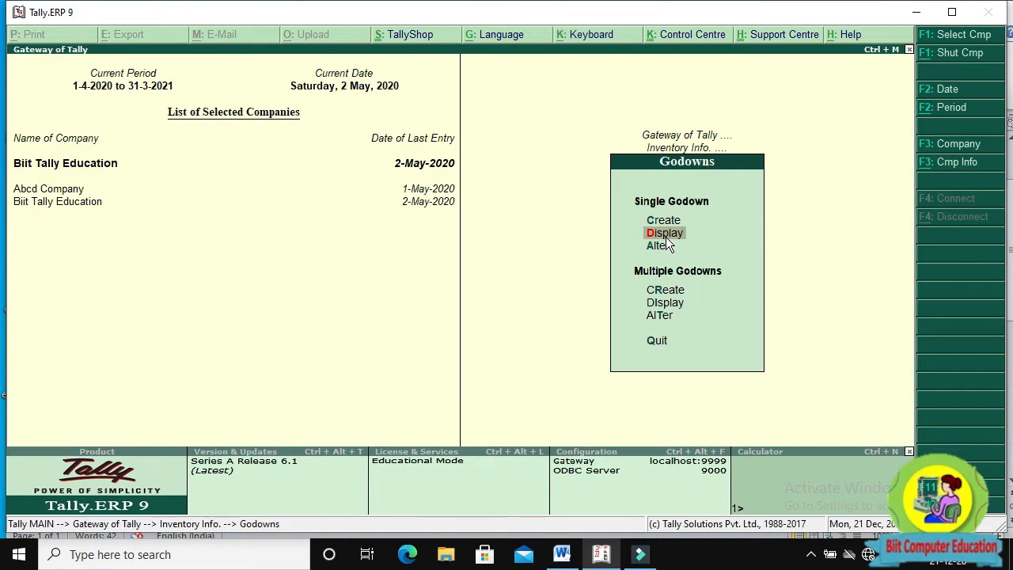
key("Escape")
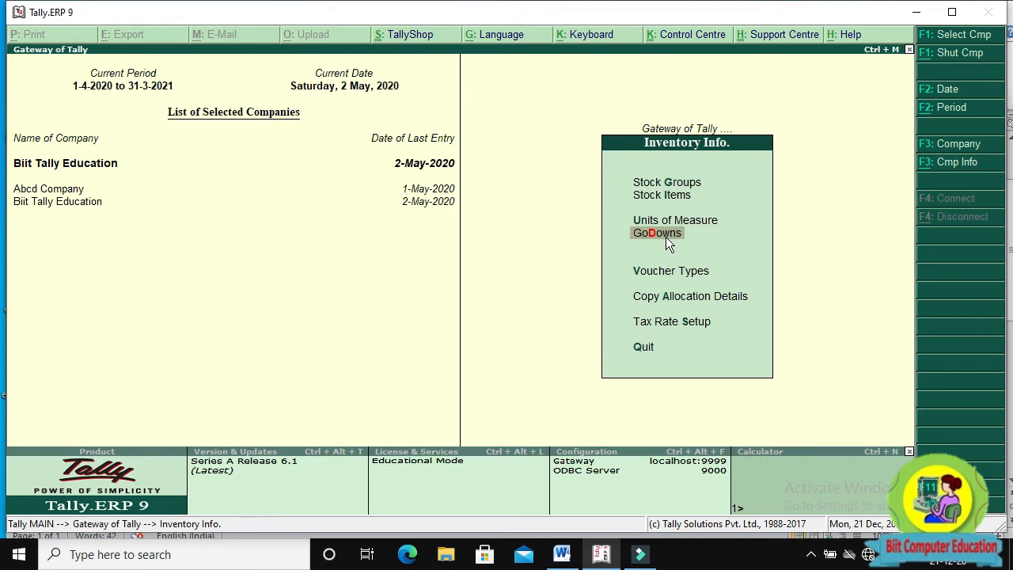
Display the Main Location godown's record and return to the Gateway of Tally.
key("Return")
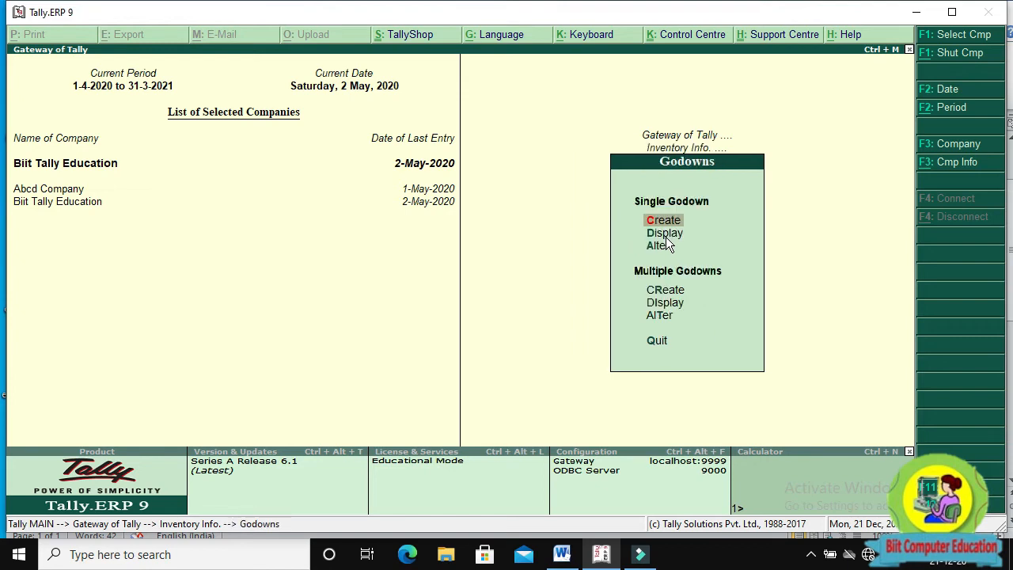
key("Down")
key("Return")
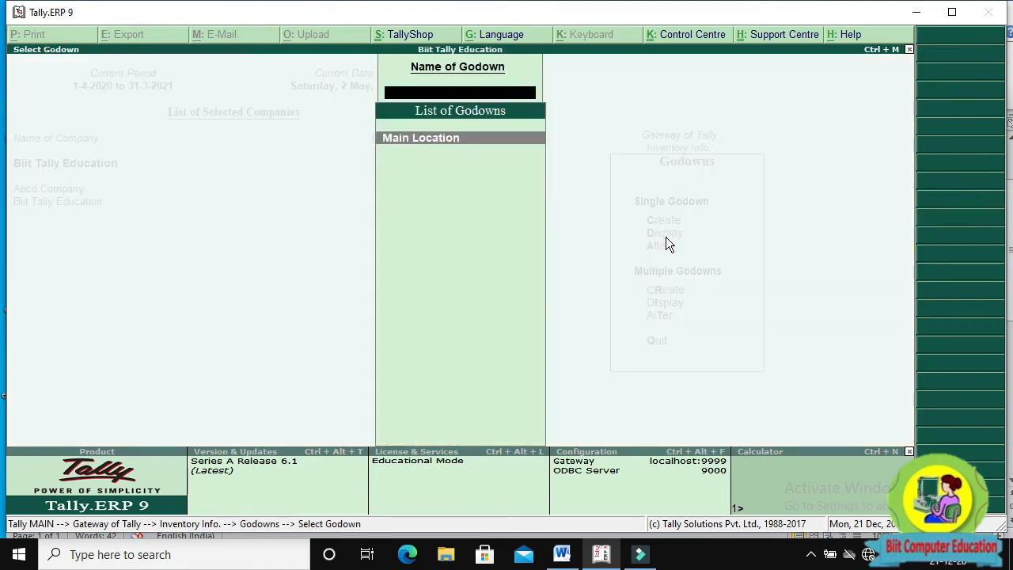
key("Return")
key("Escape")
key("Escape")
key("Escape")
key("Escape")
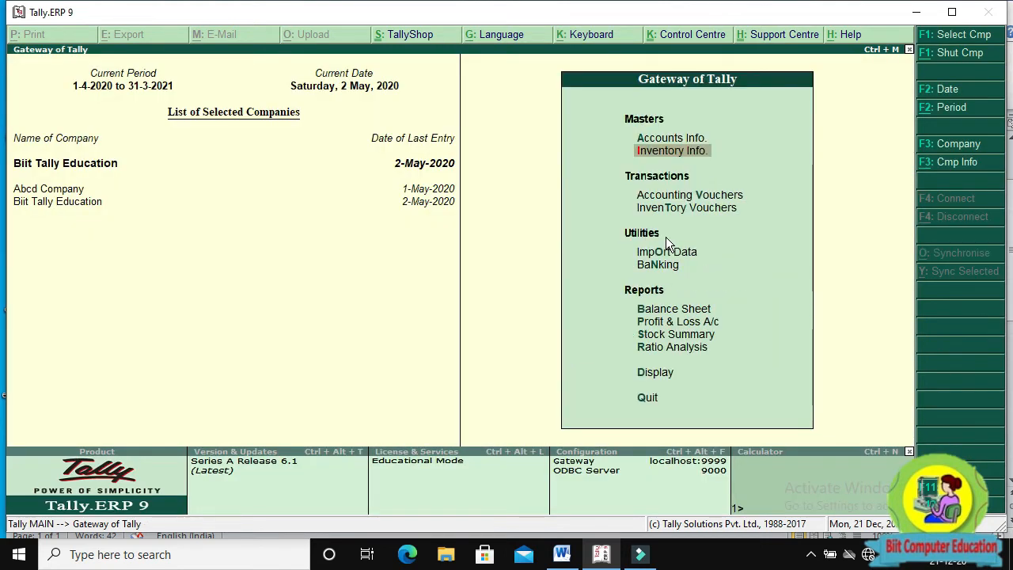
key("Down")
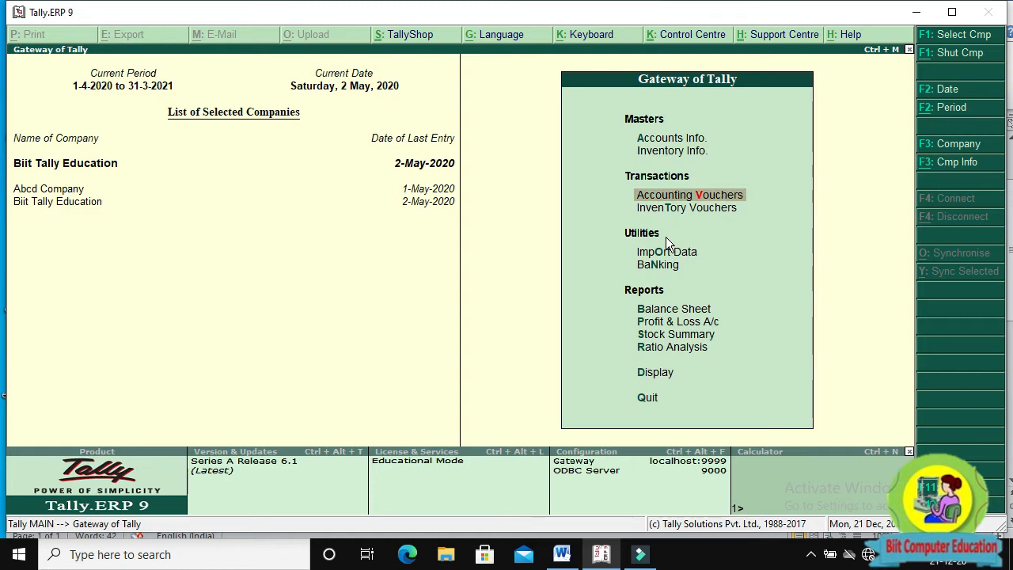
key("Up")
key("Return")
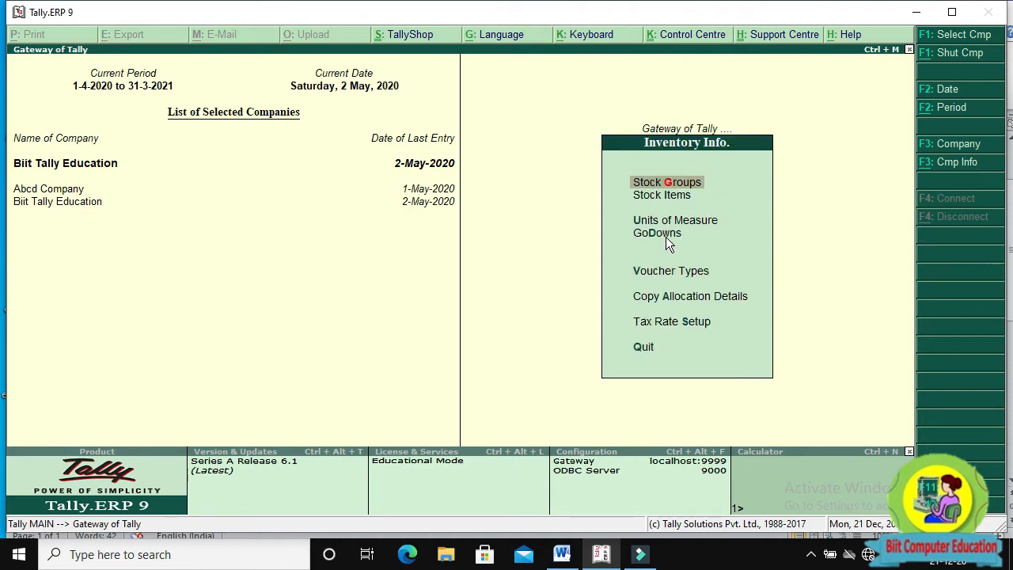
key("Down")
key("Return")
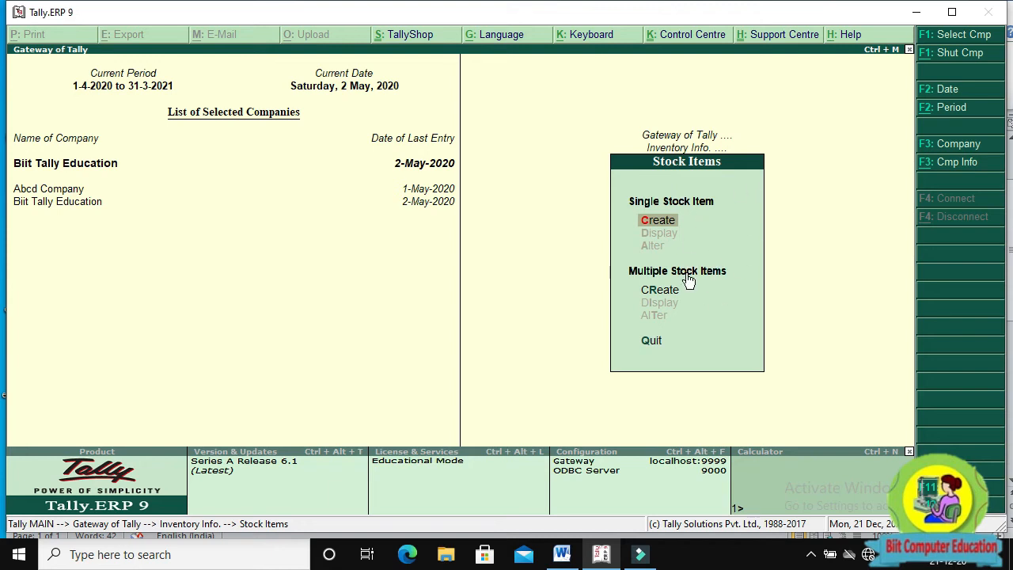
key("Escape")
key("Escape")
Start a purchase voucher dated 2-May-2020, leaving the supplier invoice number and date blank.
key("Down")
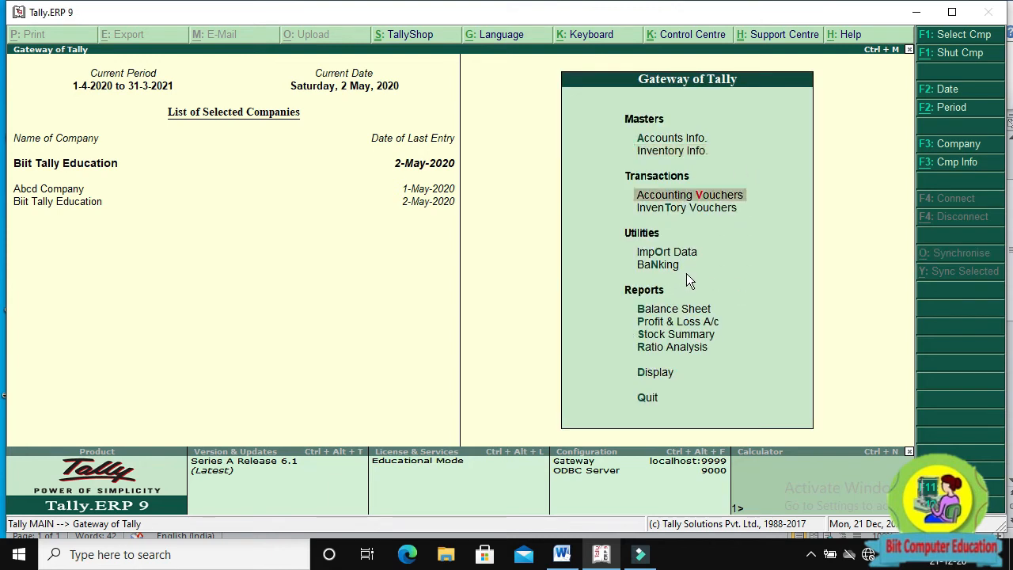
key("Return")
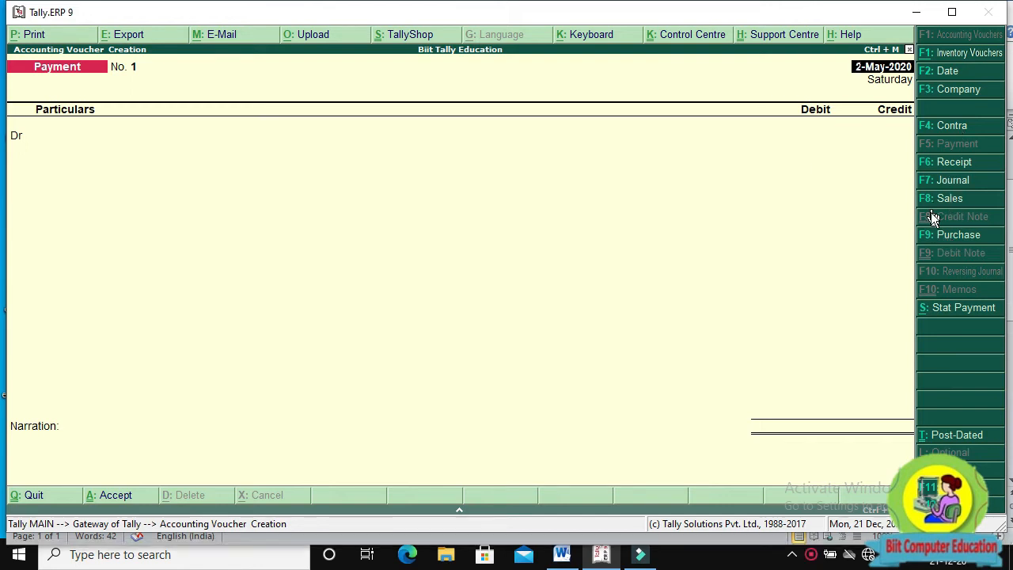
left_click(935, 236)
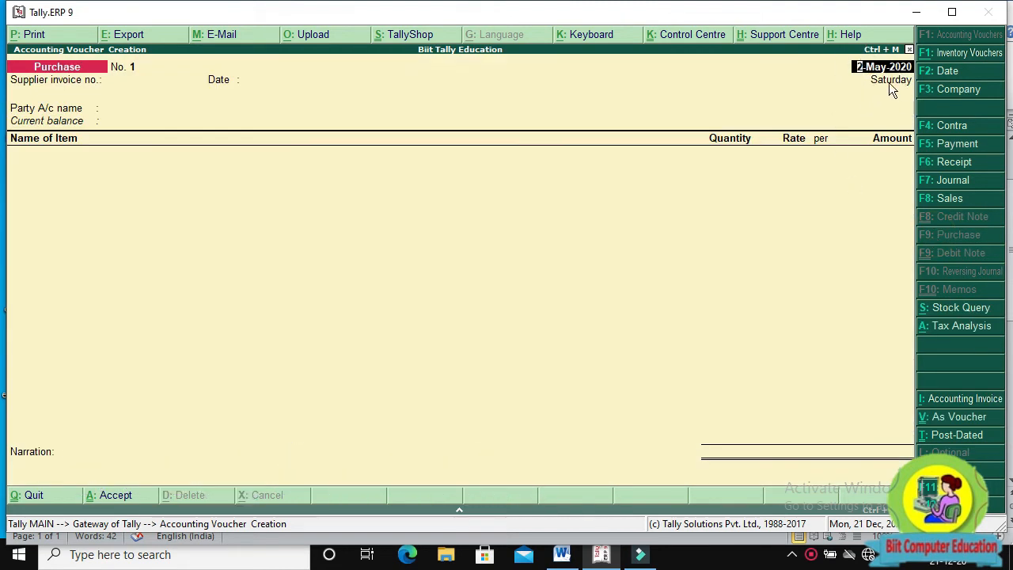
key("Return")
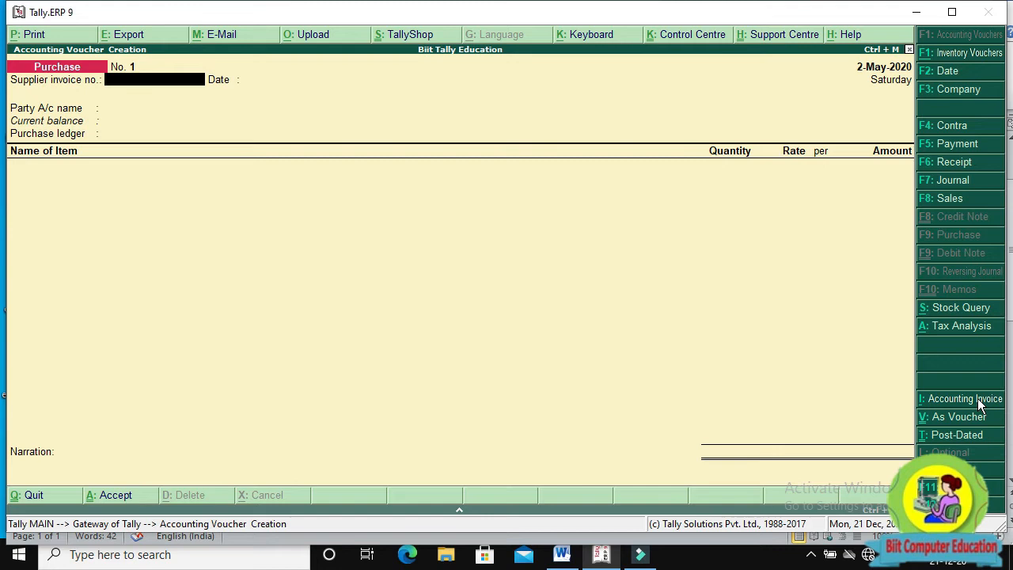
key("Return")
key("Return")
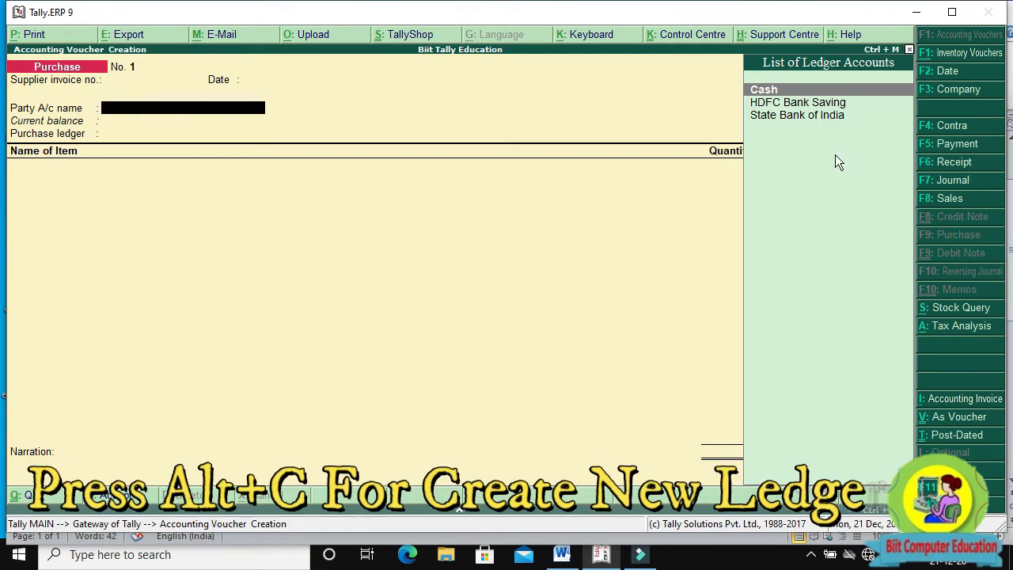
Create a party ledger named Verma Electronics under the Sundry Creditors group from within the purchase voucher.
key("alt+c")
type("Verma Electronics")
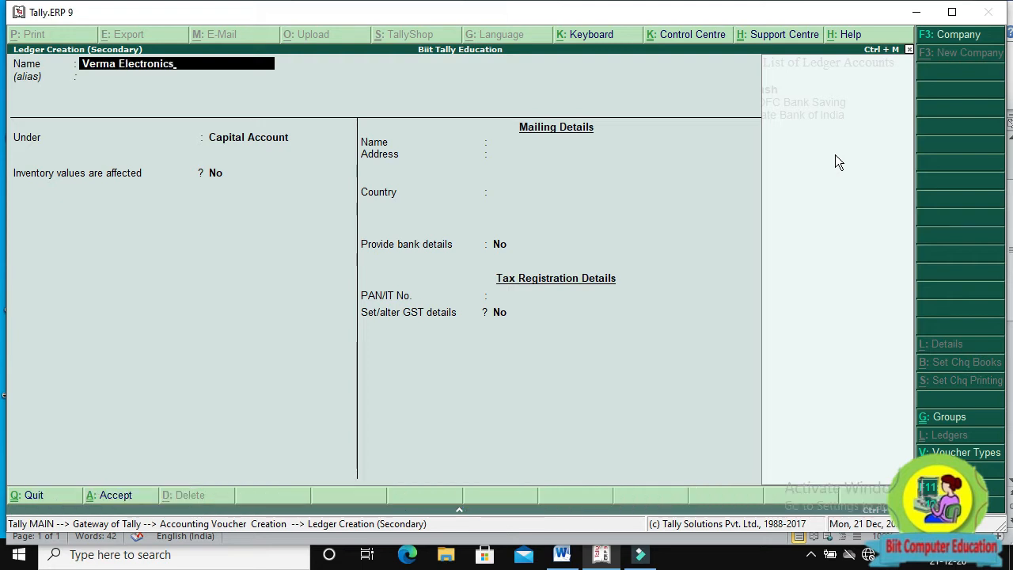
key("Return")
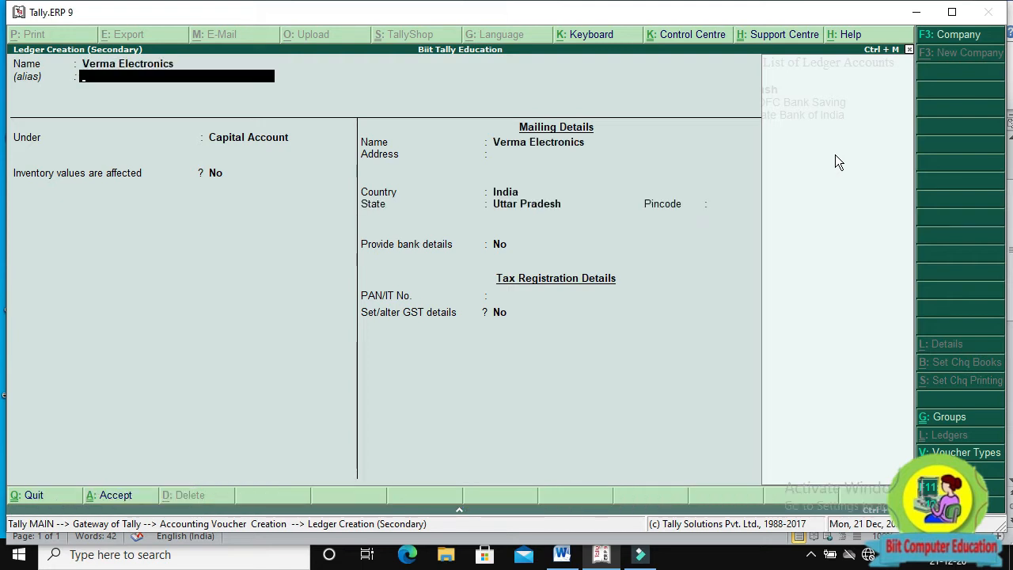
key("Return")
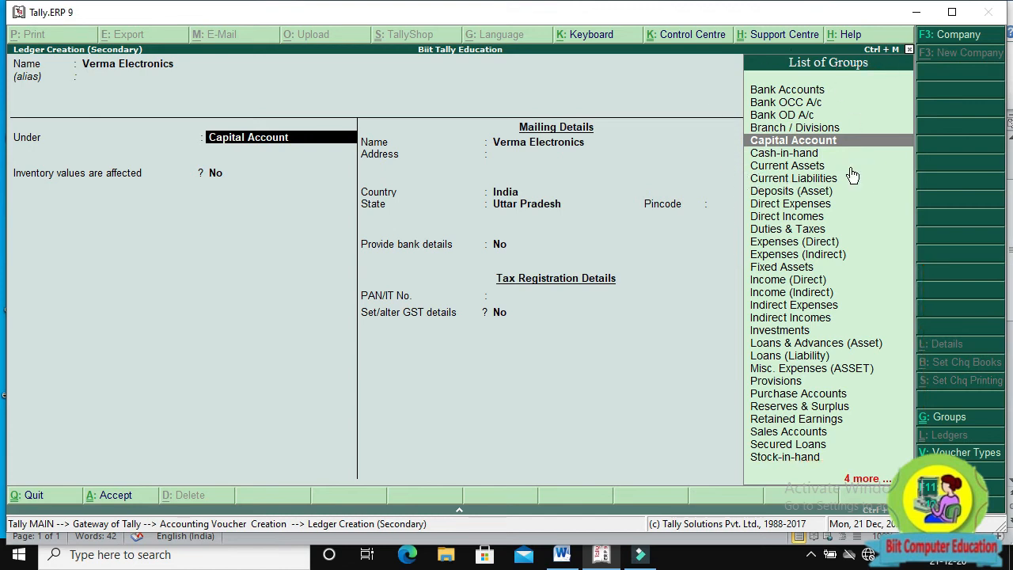
type("Sund")
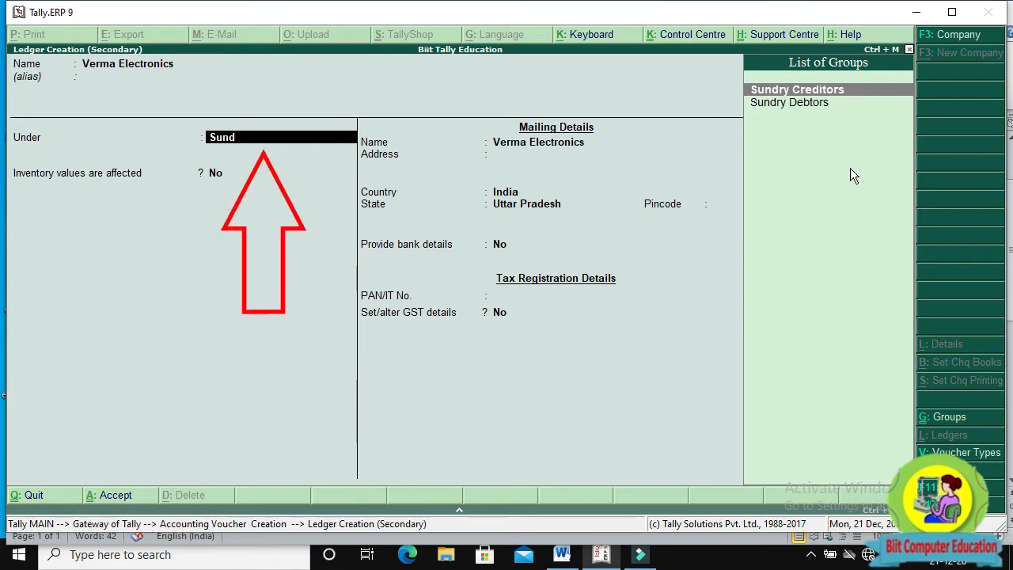
key("Return")
Keep the default mailing, bank and tax details for the Verma Electronics ledger under Sundry Creditors and save it.
key("Return")
key("Return")
key("Return")
key("Return")
key("Return")
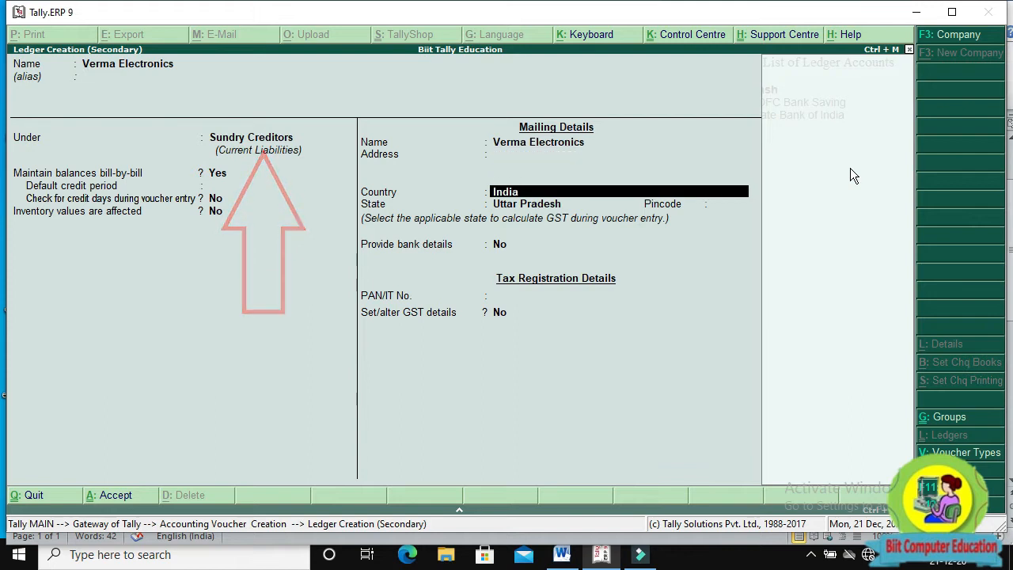
key("Return")
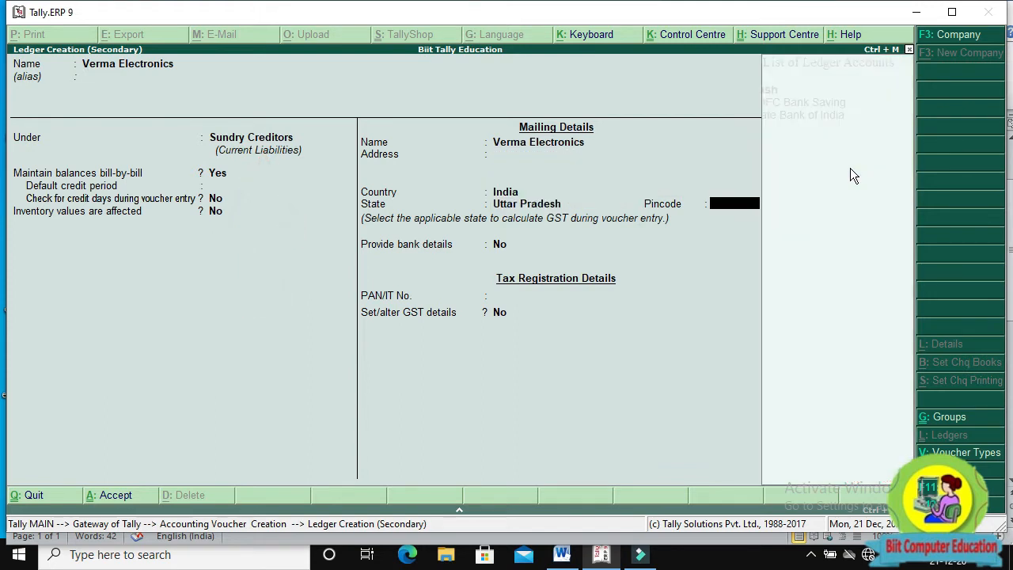
key("Return")
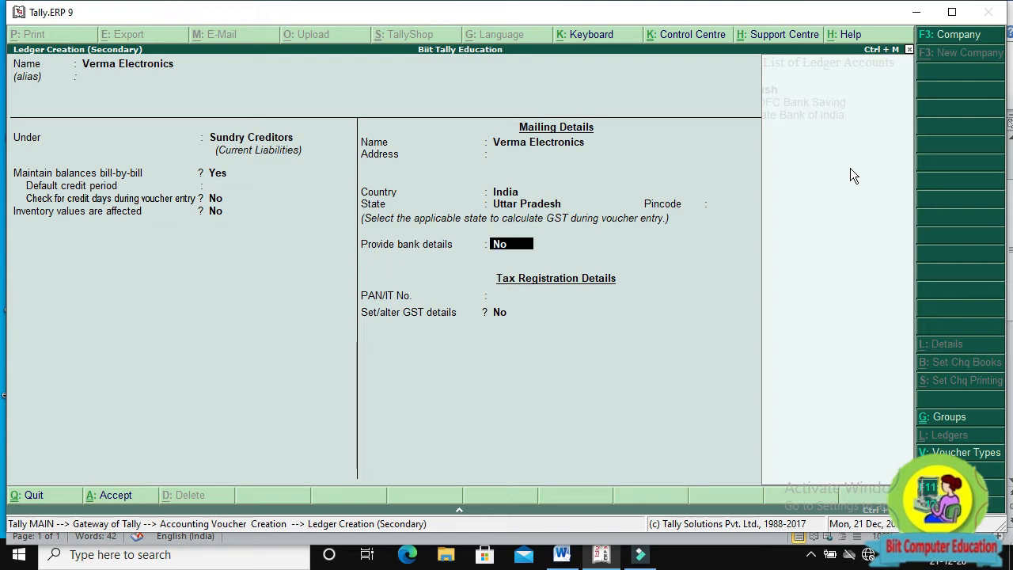
key("Return")
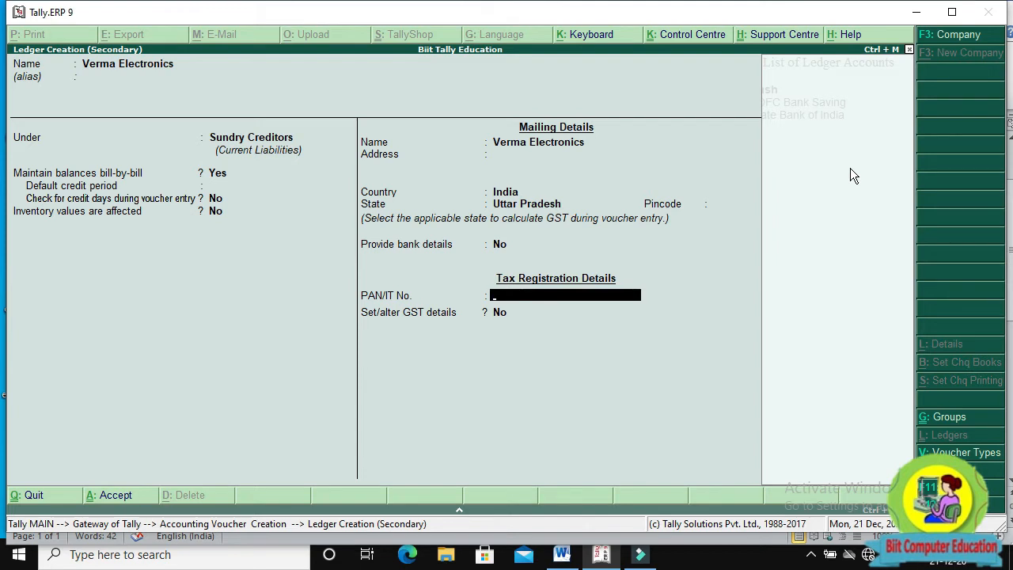
key("Return")
key("Return")
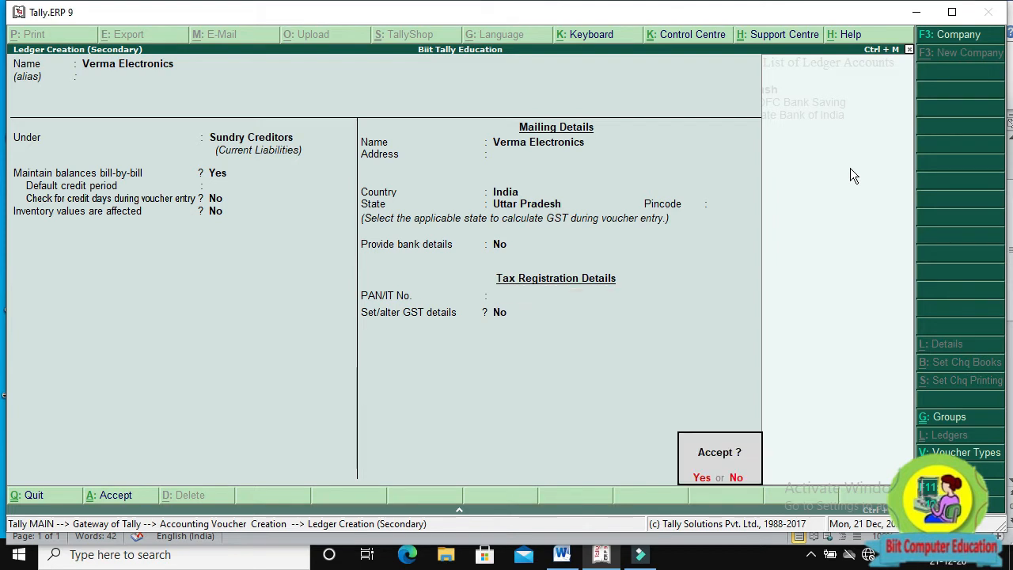
key("Return")
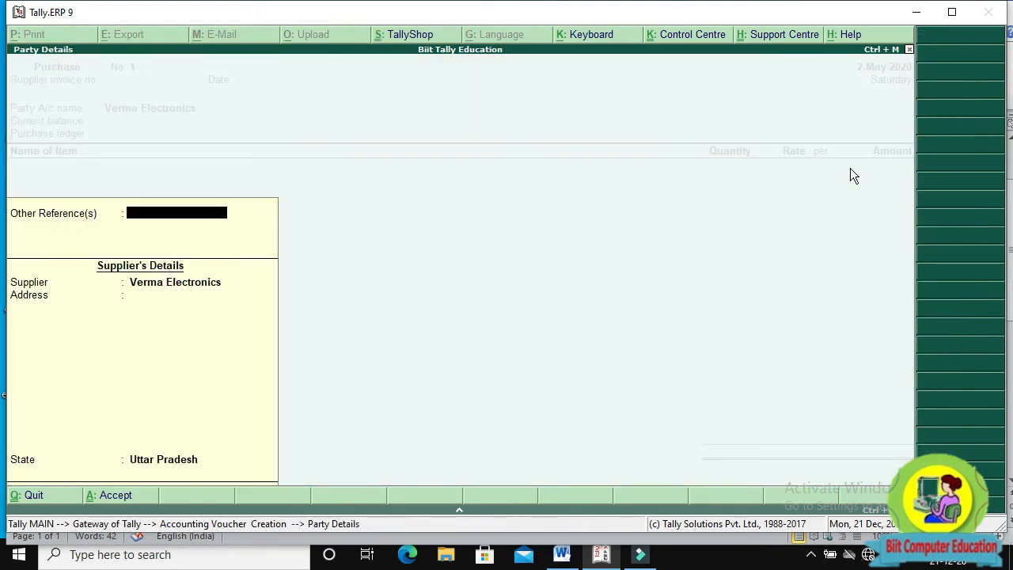
Accept the supplier's details for the purchase voucher without adding any reference or address.
key("Return")
key("Return")
key("Return")
key("Return")
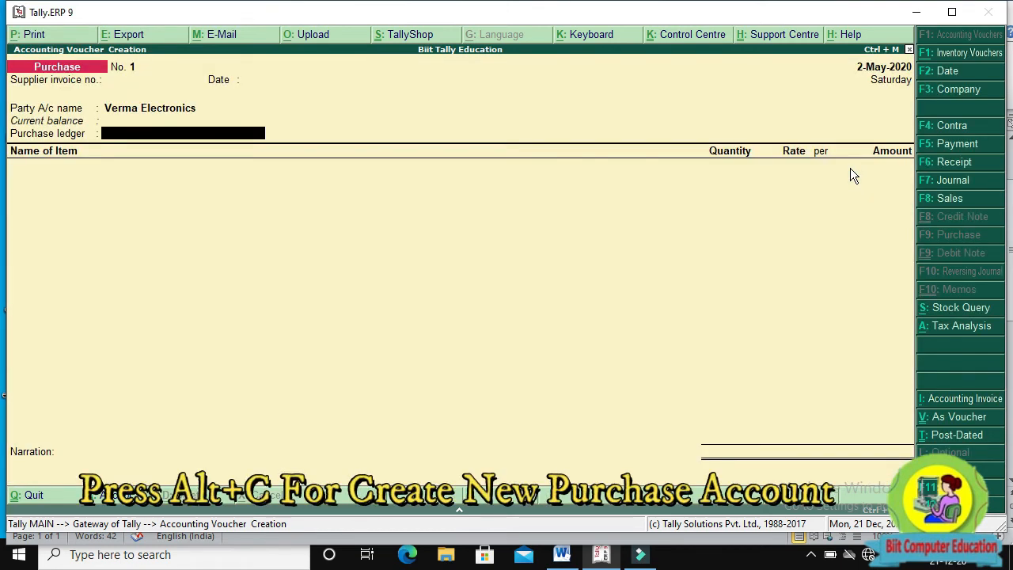
Start a new purchase ledger from within the voucher, named Purchase and grouped under Purchase Accounts.
key("alt+c")
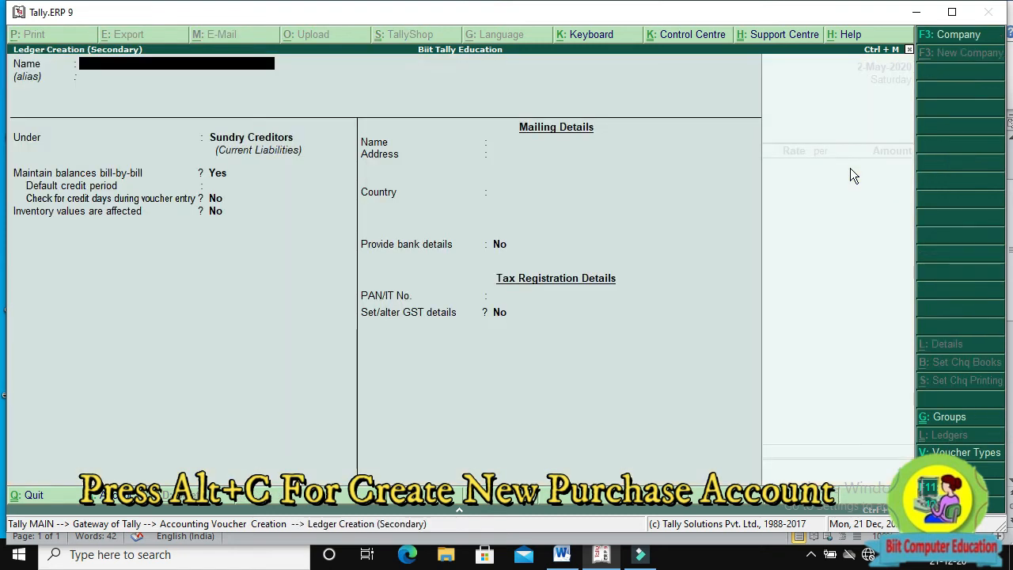
type("Purchase")
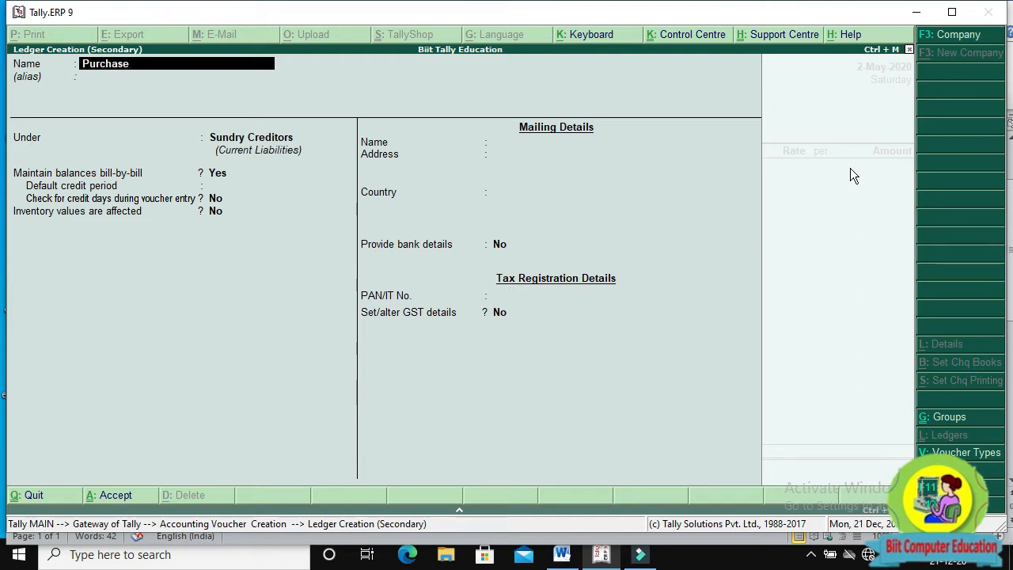
key("Return")
key("Return")
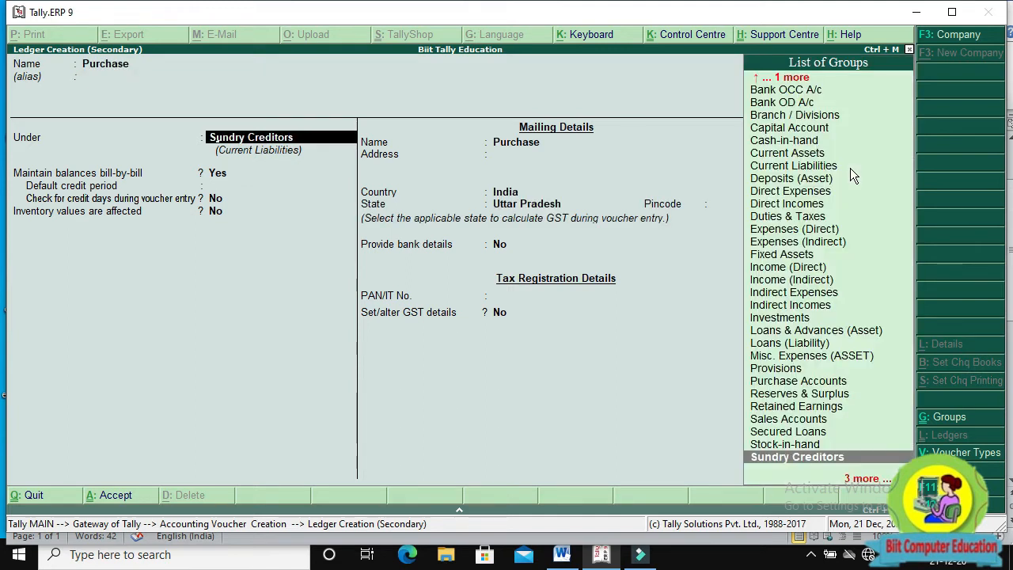
type("Purchas")
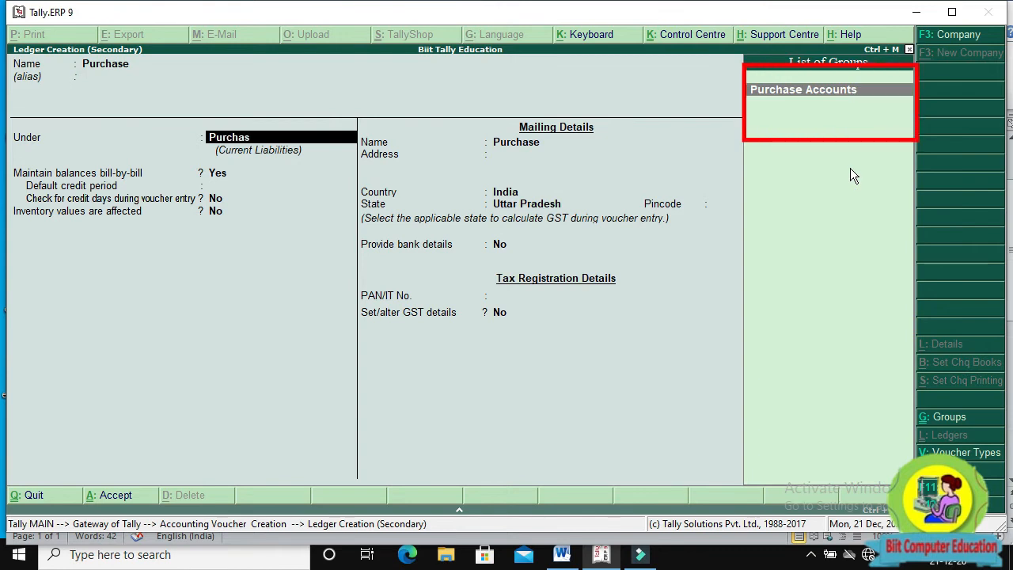
key("Return")
Set the Purchase ledger's type of supply to Goods, keep GST applicable, and save the ledger.
key("Return")
key("Return")
key("Return")
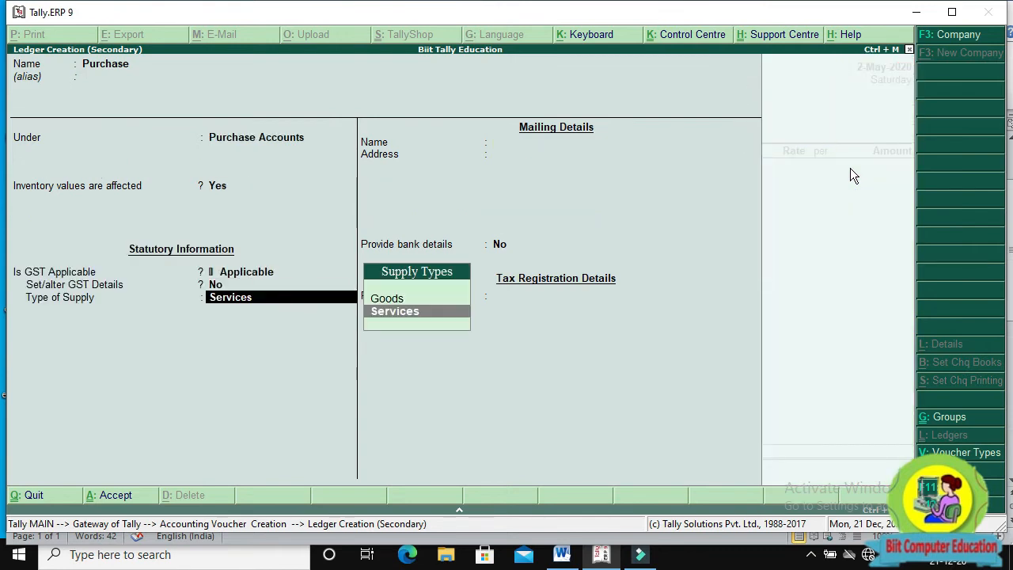
key("Up")
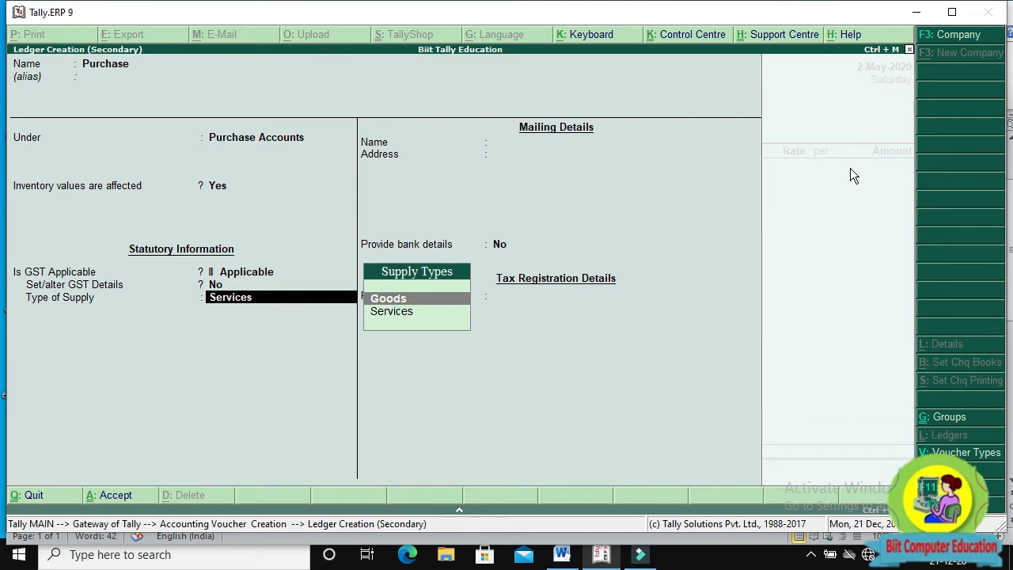
key("Return")
key("Return")
key("ctrl+a")
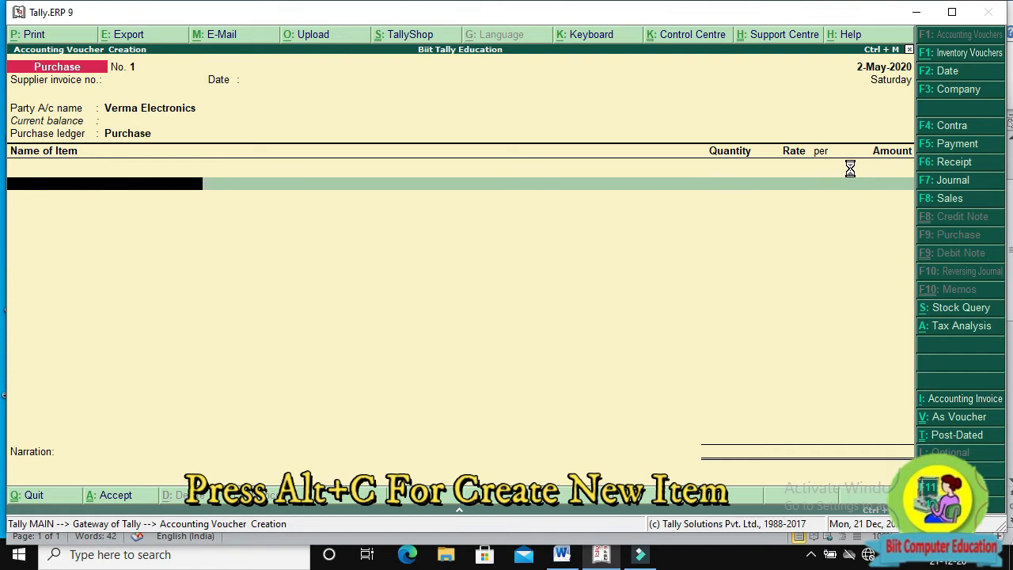
Start a new stock item from within the voucher, named Led Bulbs, with no alias and under the Primary group.
key("alt+c")
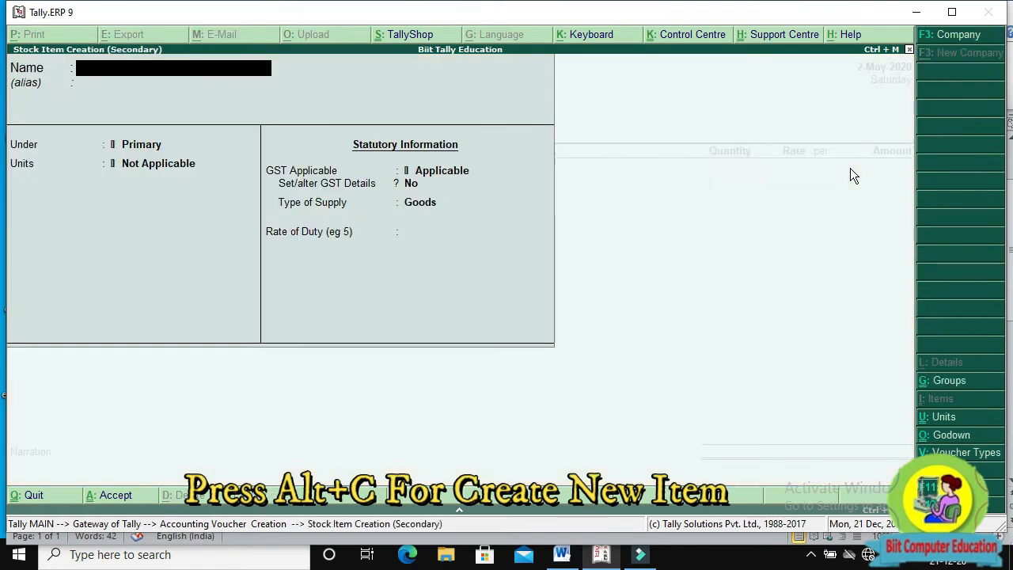
type("Led")
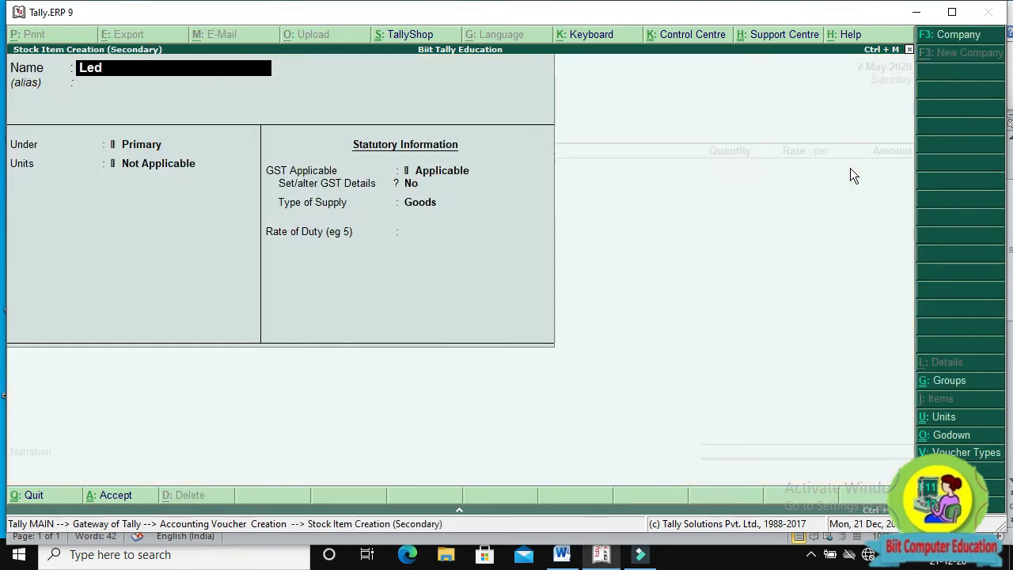
type(" Bulb")
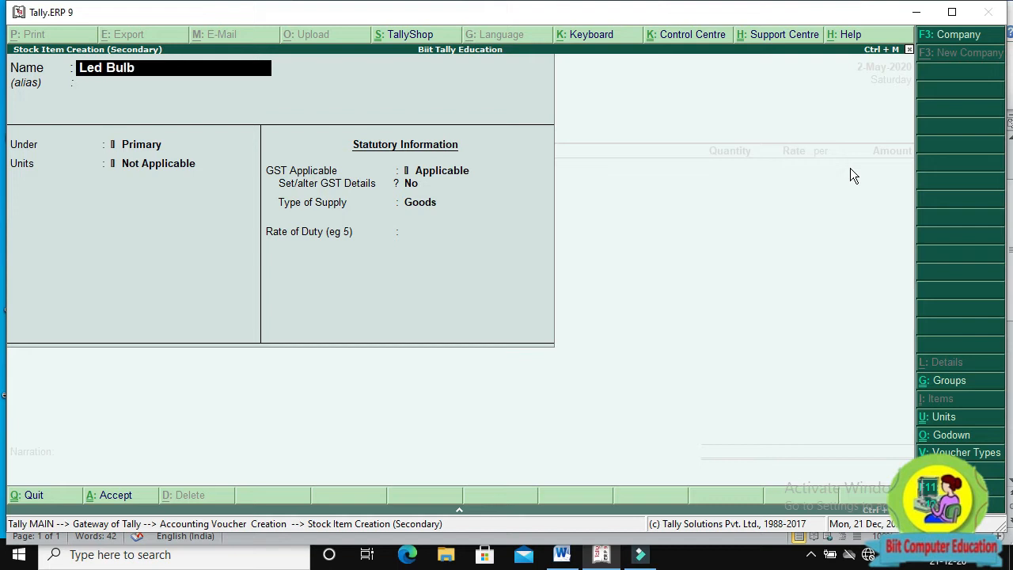
type("s")
key("Return")
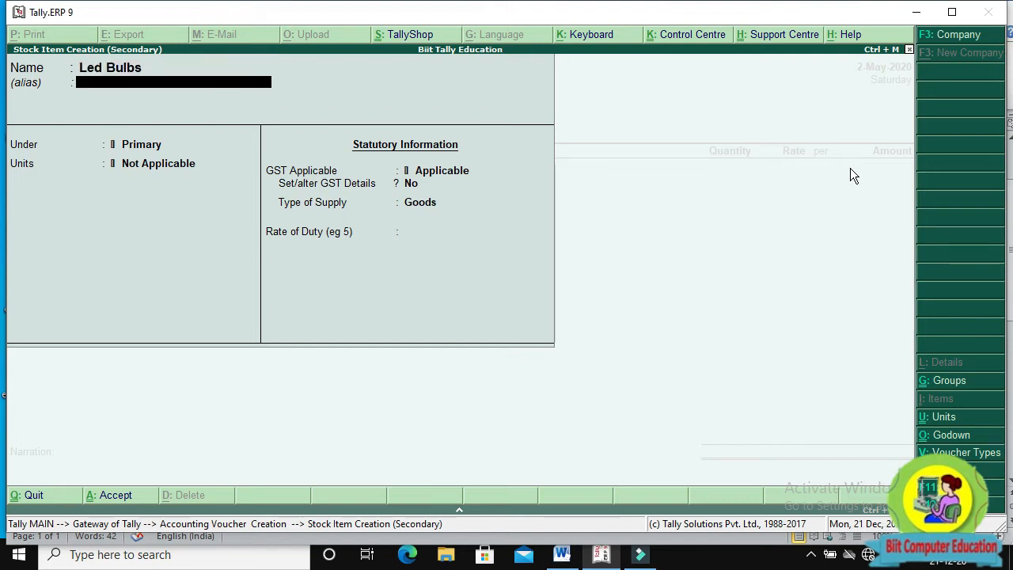
key("Return")
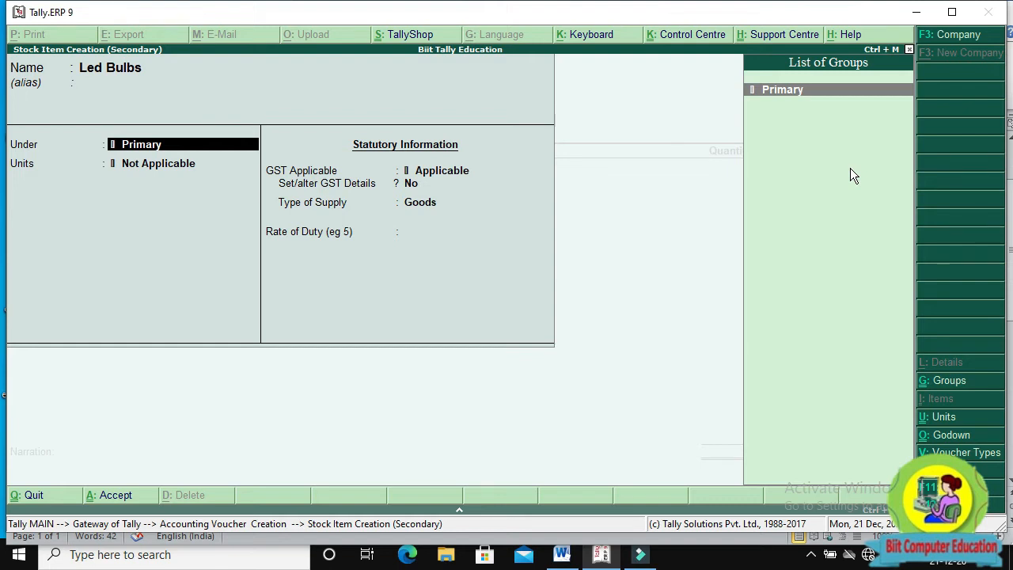
key("Return")
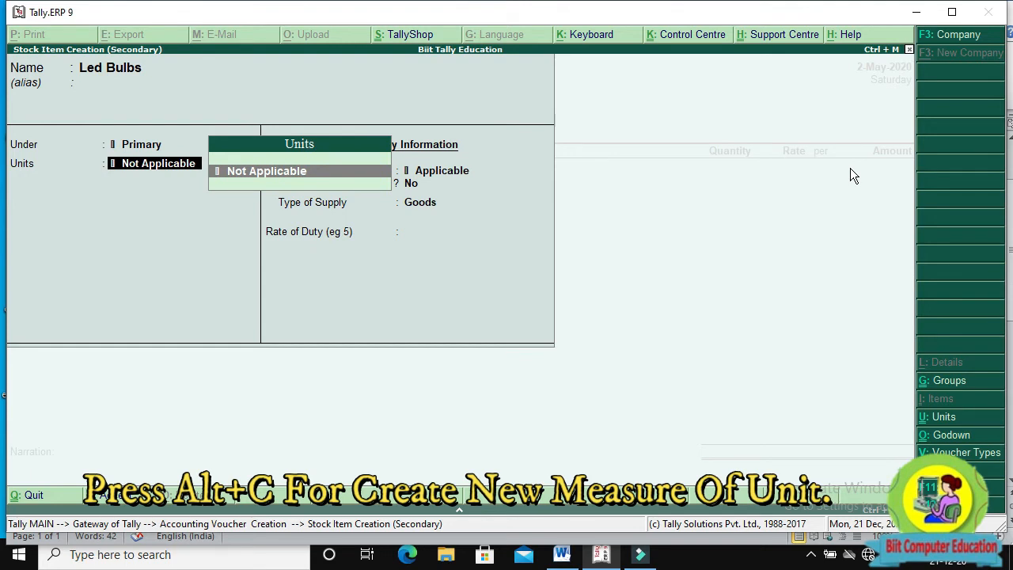
Create a simple unit for the stock item with symbol pcs, quantity code PCS-PIECES and 0 decimal places.
key("alt+c")
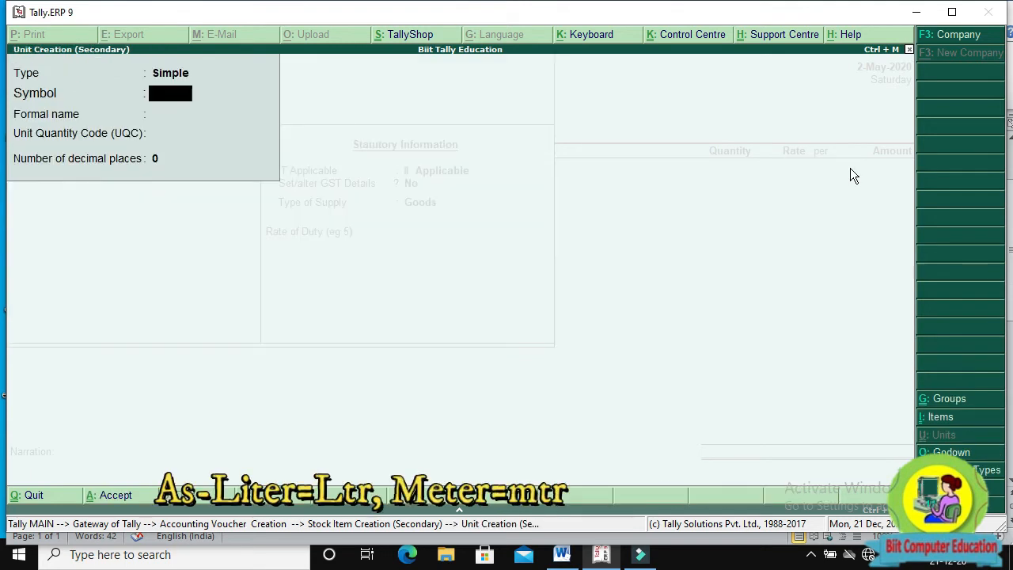
type("pcs")
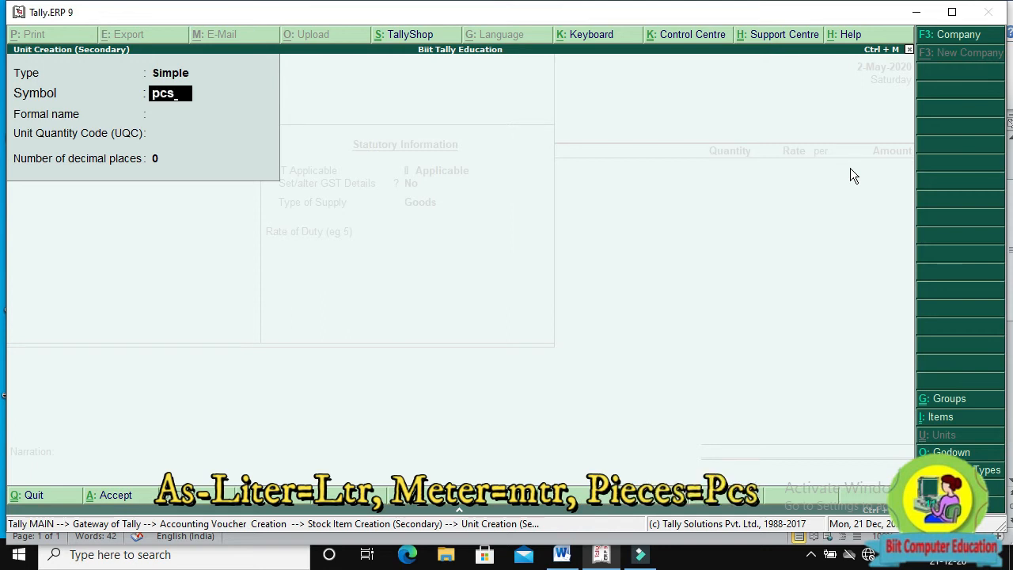
key("Return")
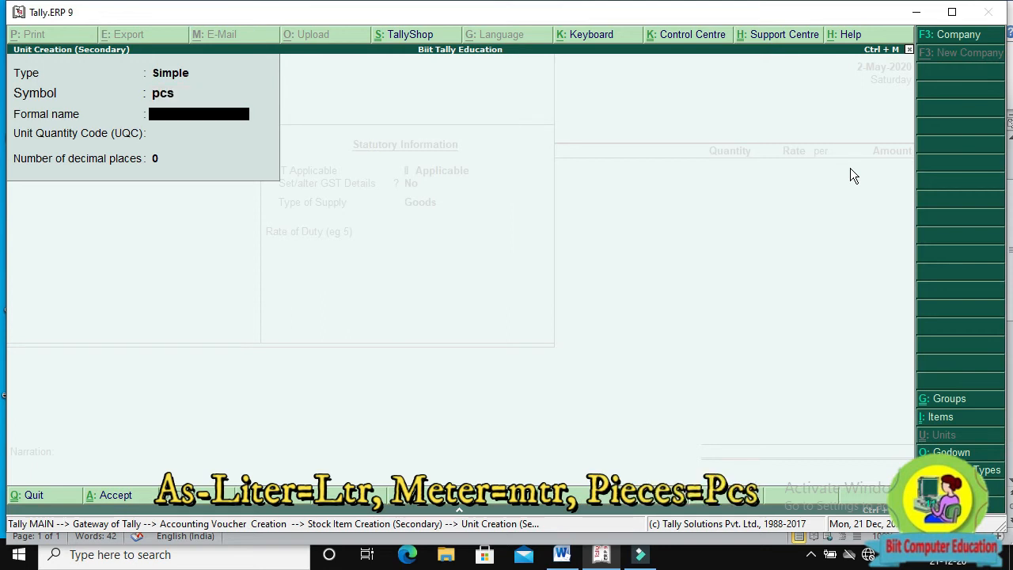
key("Return")
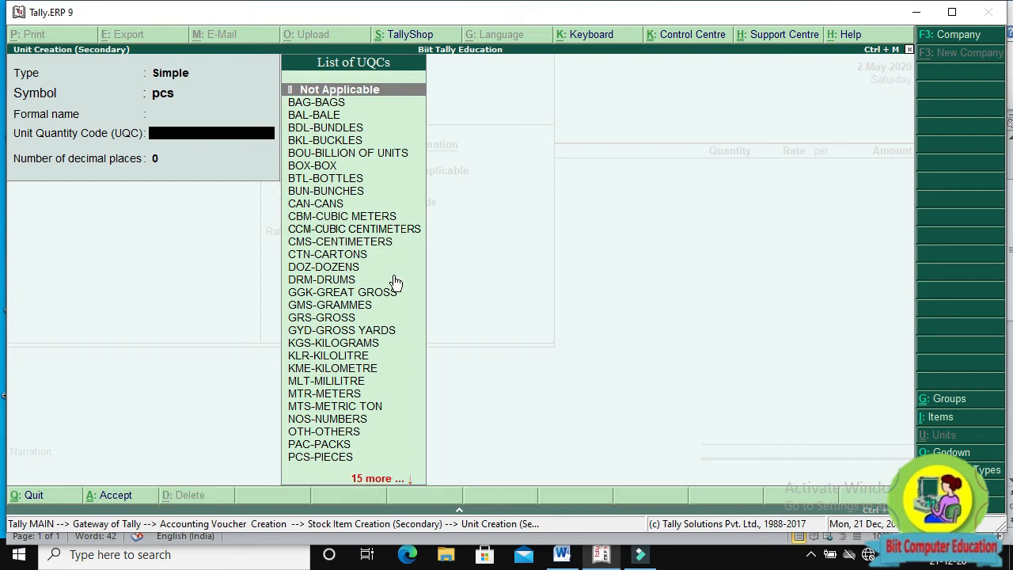
type("p")
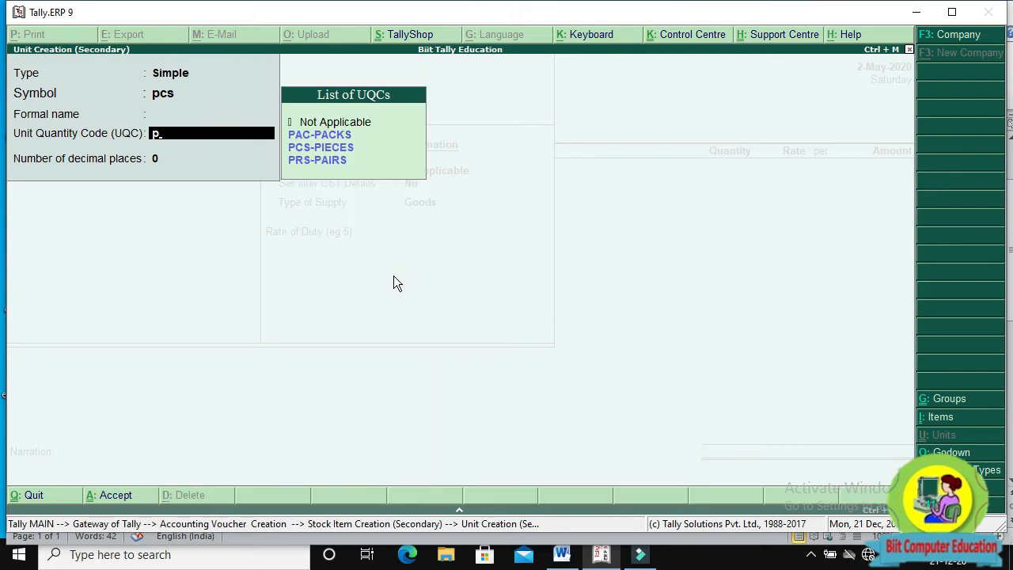
key("Down")
key("Down")
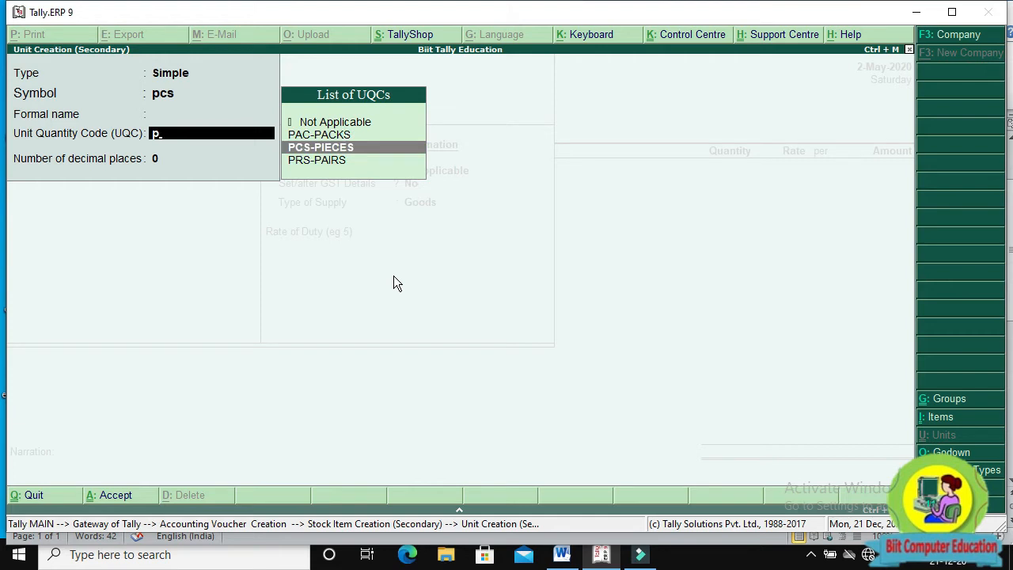
key("Return")
key("Return")
key("Return")
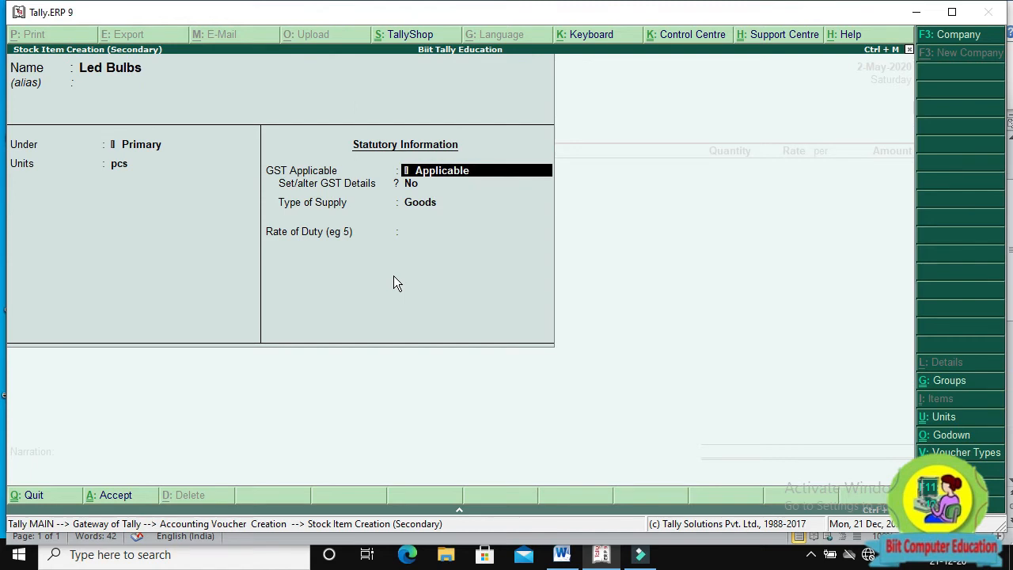
Keep GST applicable and the supply type as Goods for Led Bulbs, leave the duty rate blank, and save the item.
key("Return")
key("Return")
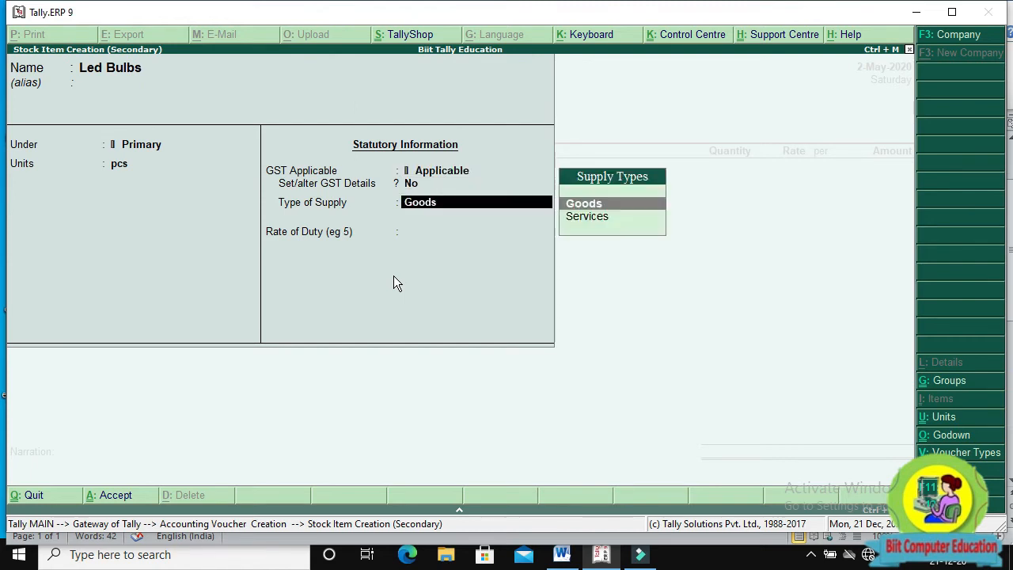
key("Return")
key("Return")
key("Return")
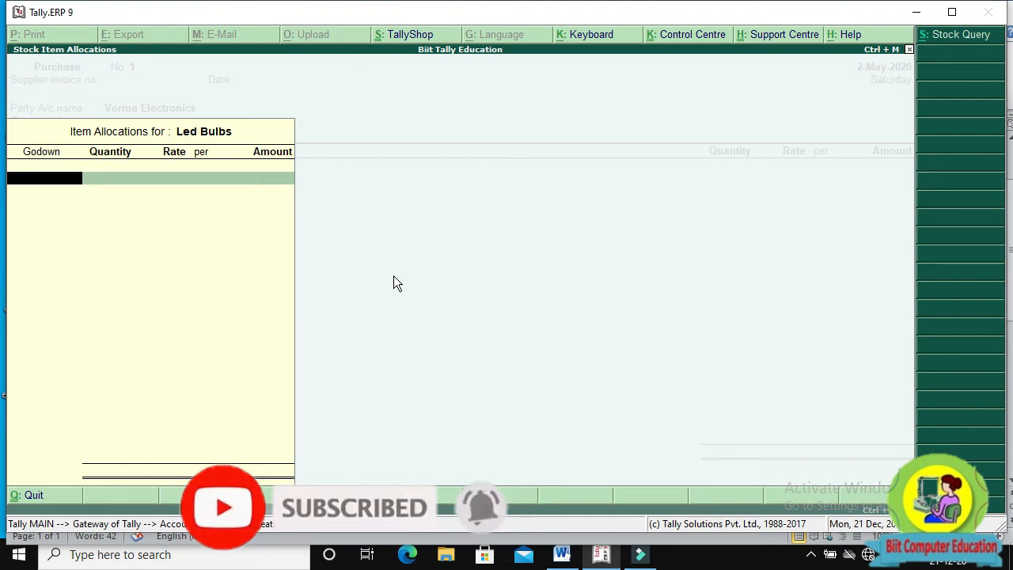
Allocate 100 pcs of Led Bulbs to the Main Location godown at a rate of 10 per piece.
type("M")
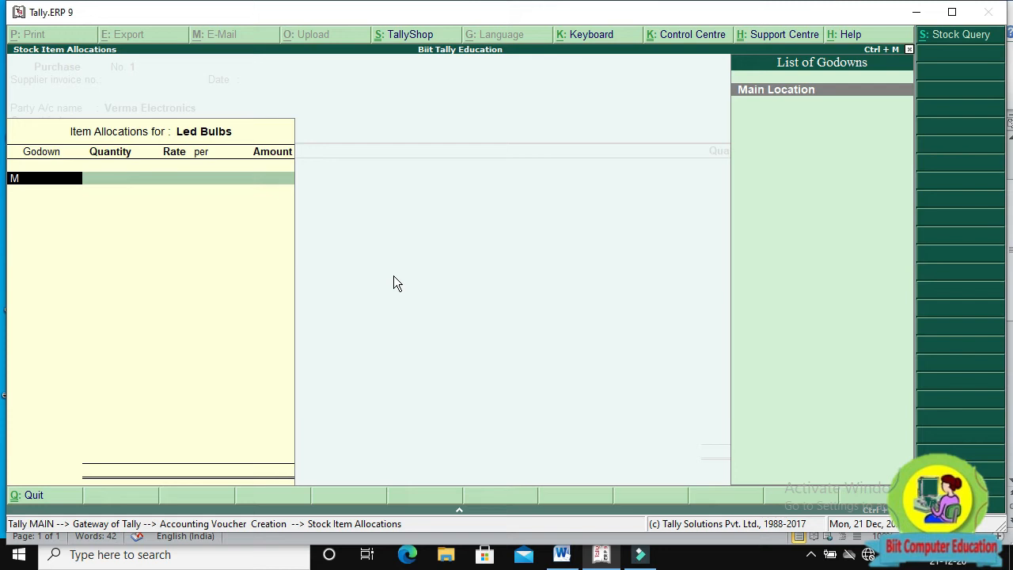
key("Return")
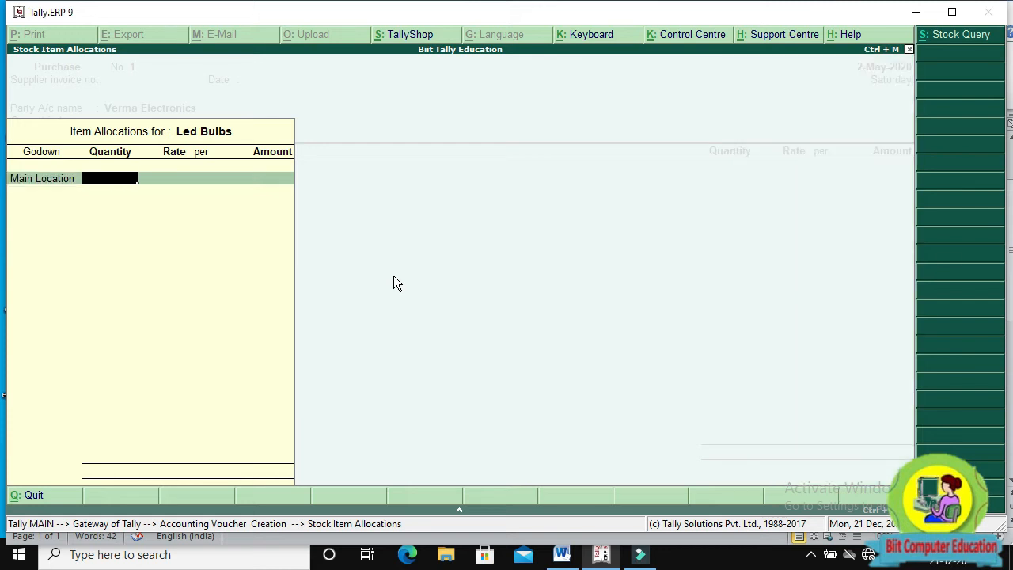
type("100")
key("Return")
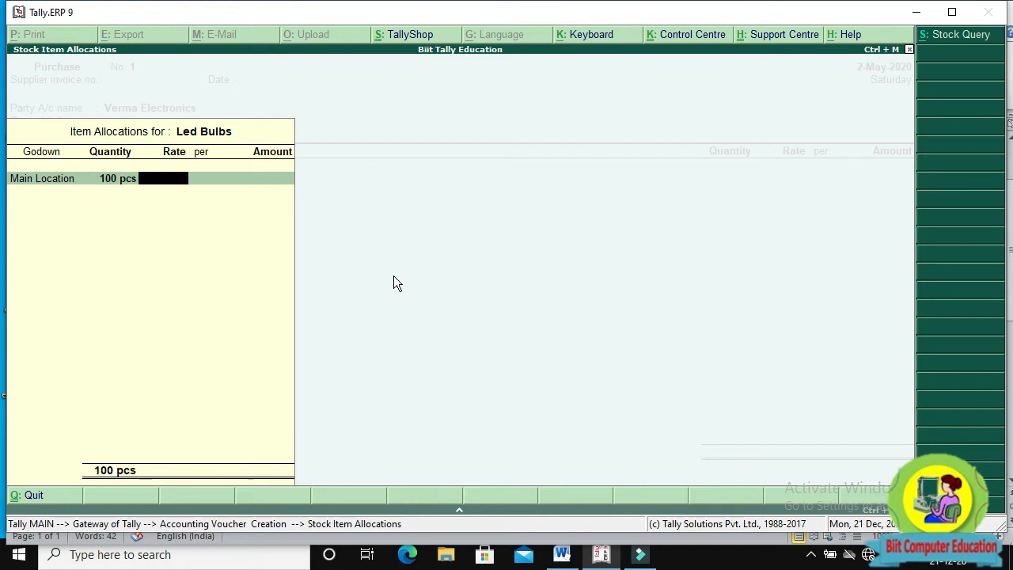
type("10")
key("Return")
key("Return")
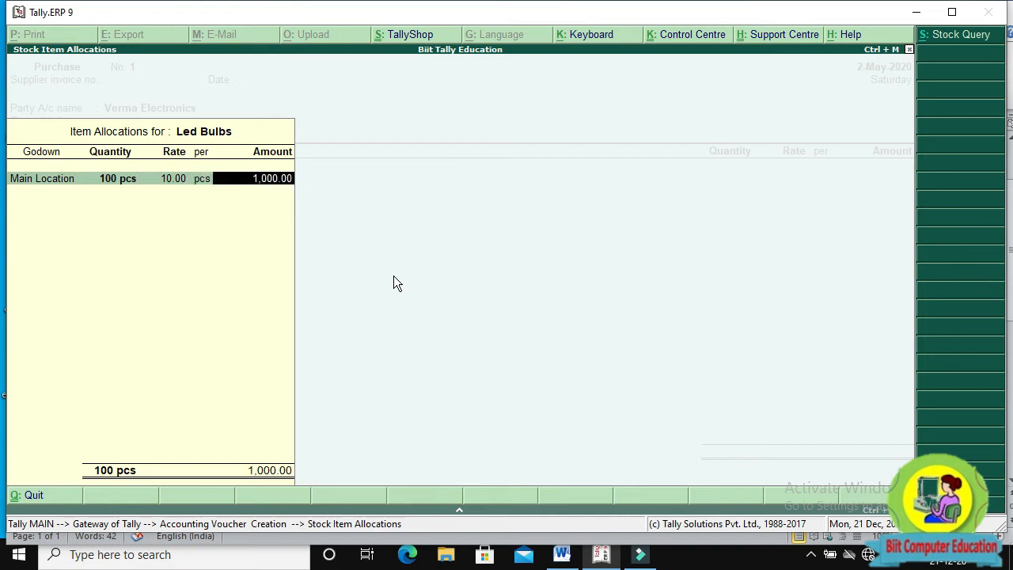
key("Return")
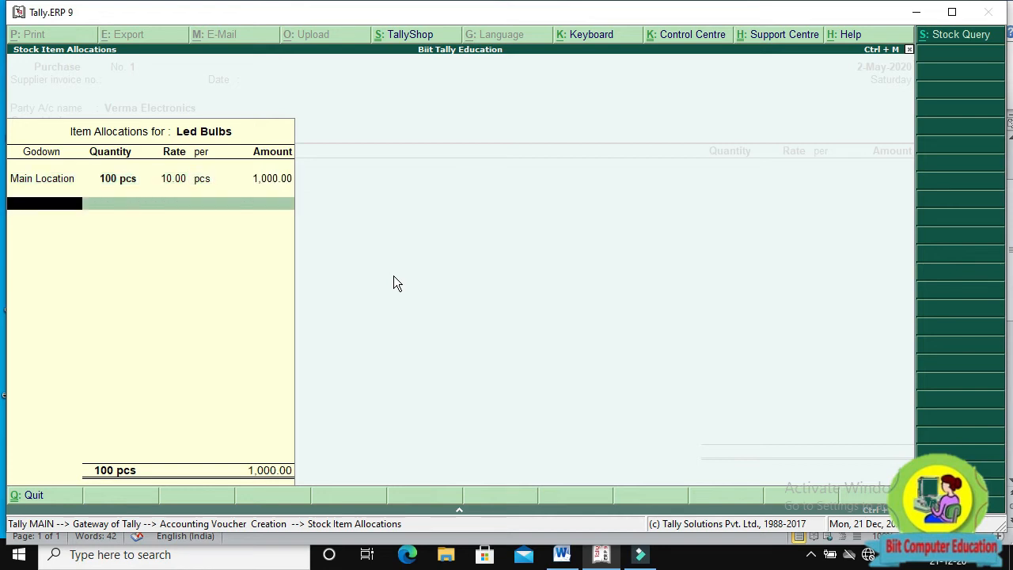
key("Return")
key("Return")
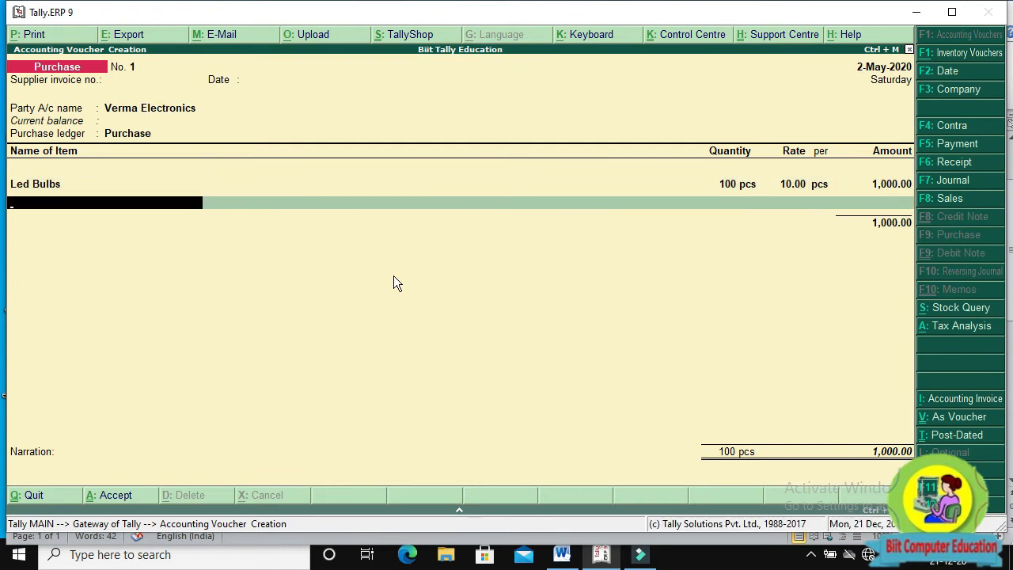
End the item list of the purchase voucher, leave the narration blank, and save the voucher.
key("Return")
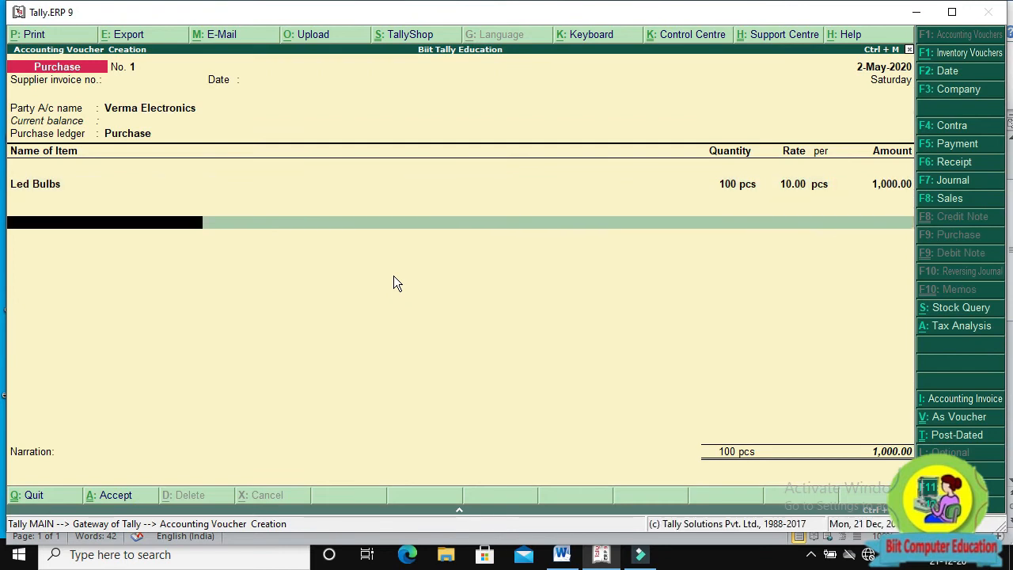
key("Return")
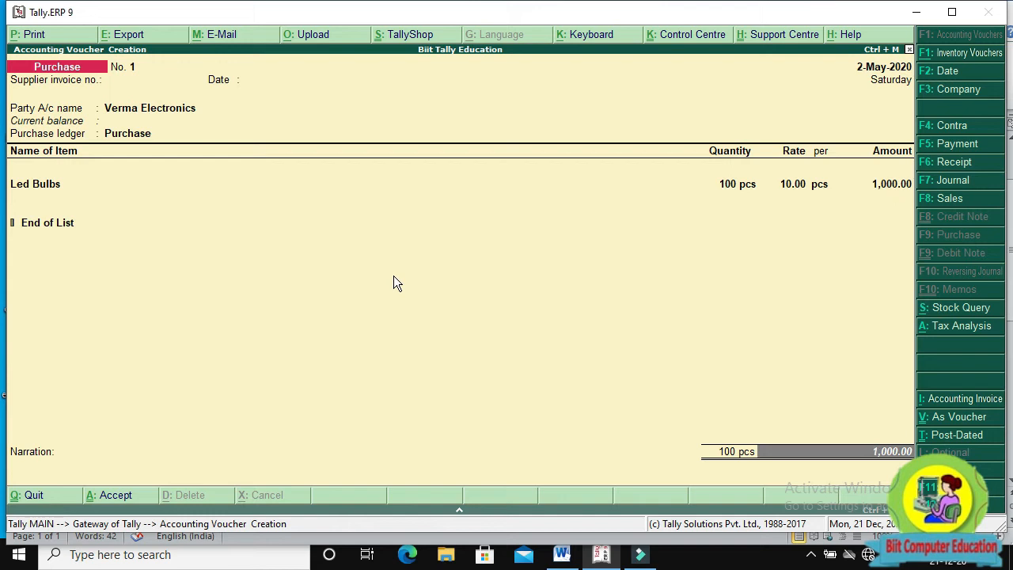
key("Return")
key("Return")
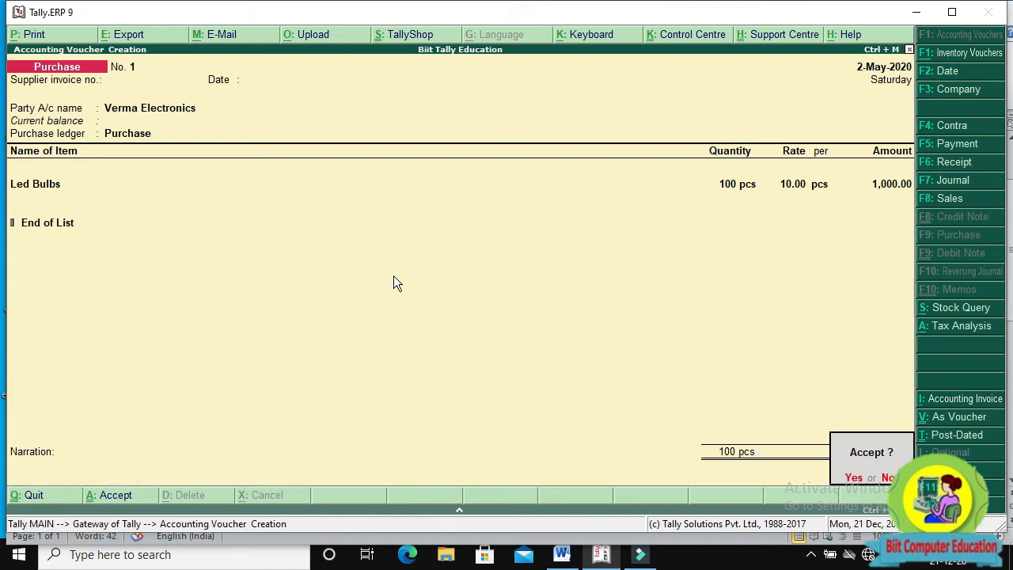
key("Return")
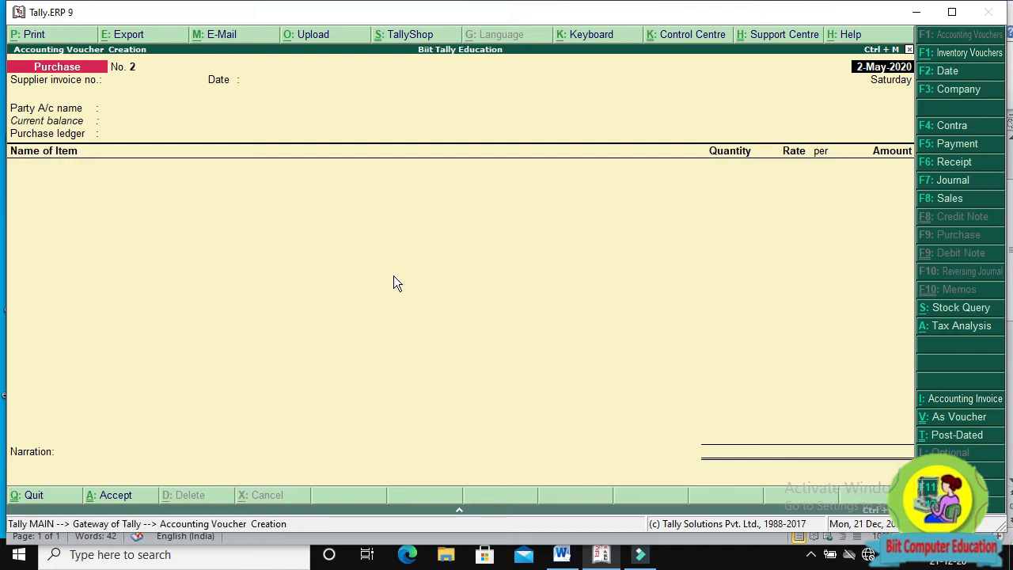
Review the godown transfer quantities in the Word document, and open a Stock Journal voucher back in Tally.
left_click(564, 555)
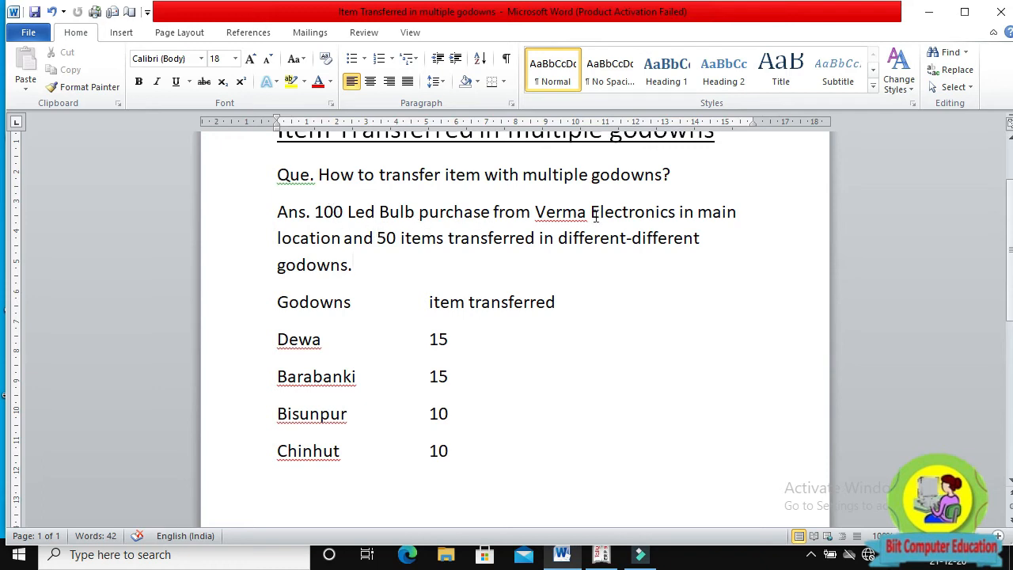
left_click(345, 239)
left_click(602, 554)
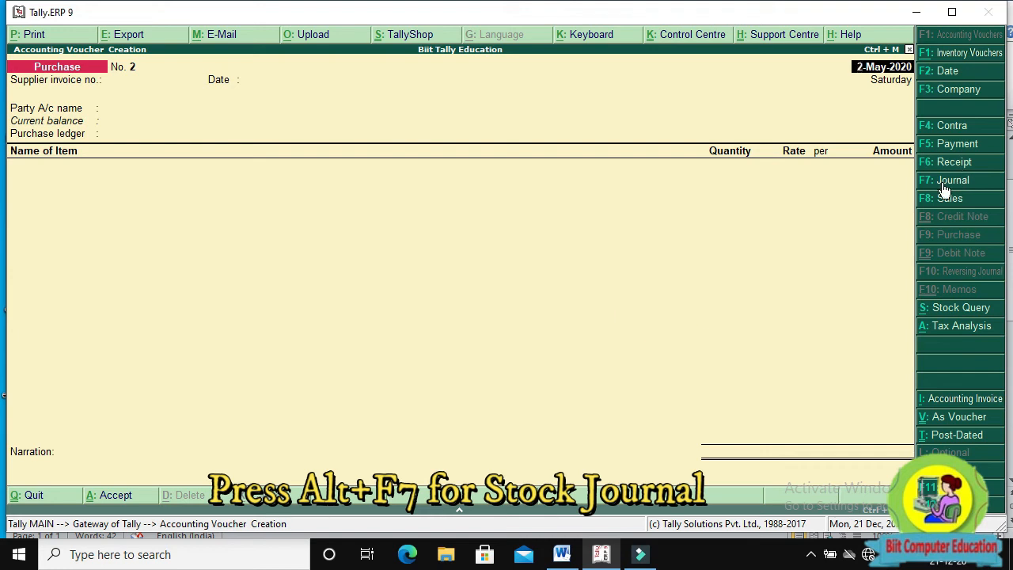
key("alt+F7")
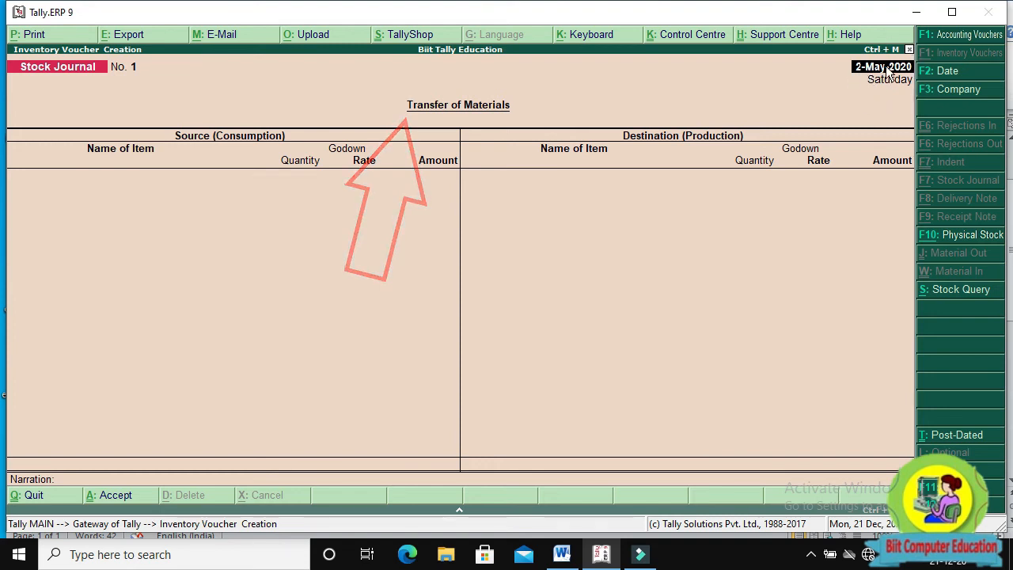
Keep the journal date 2-May-2020 and choose Led Bulbs from the Main Location godown as the source item.
key("Return")
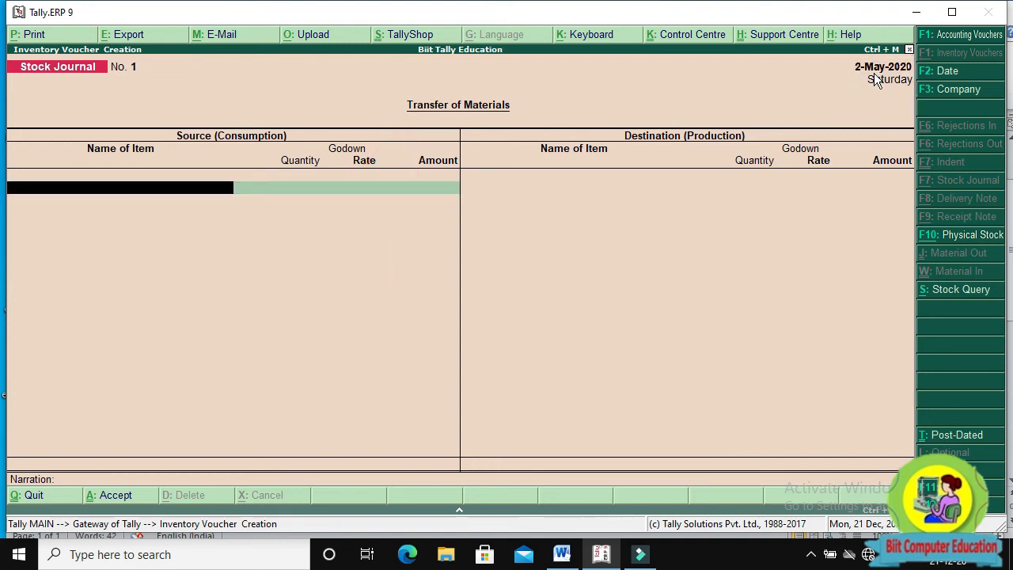
type("Le")
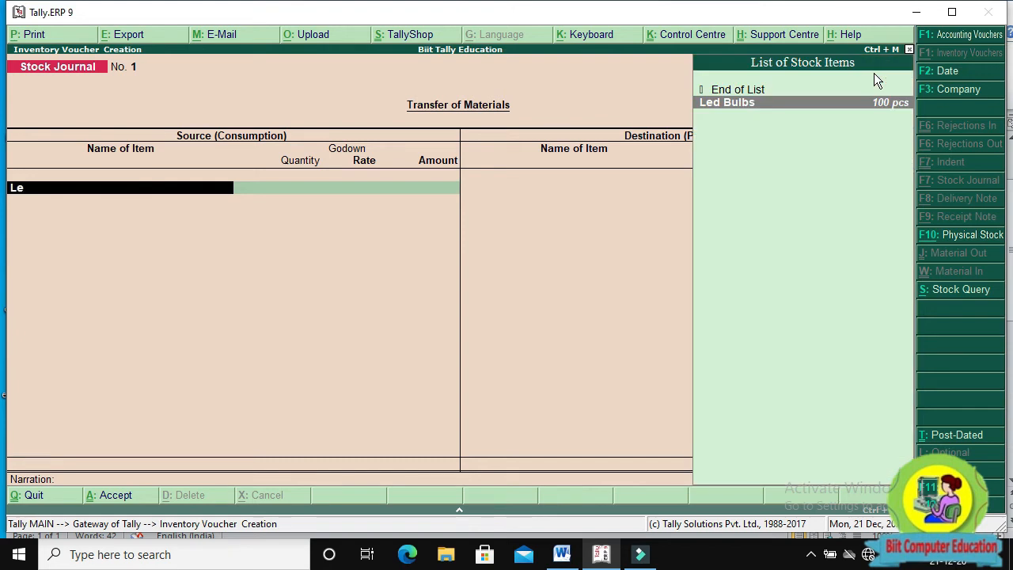
left_click(826, 102)
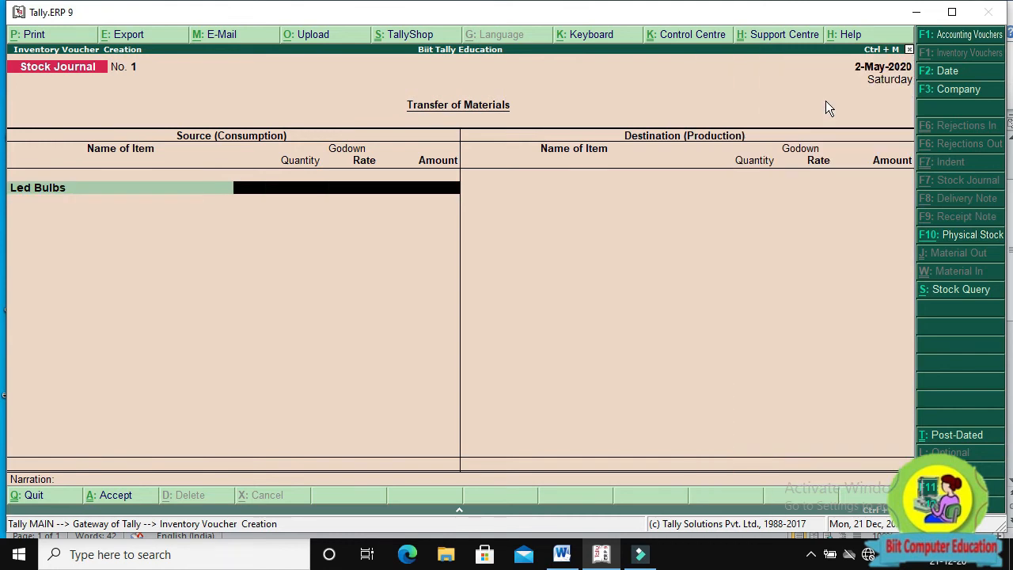
type("M")
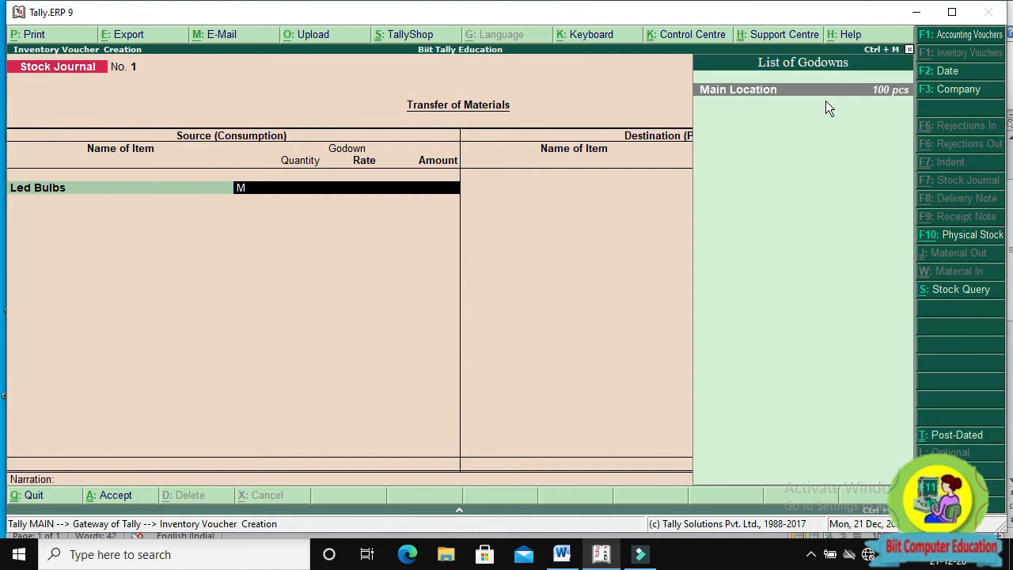
key("Return")
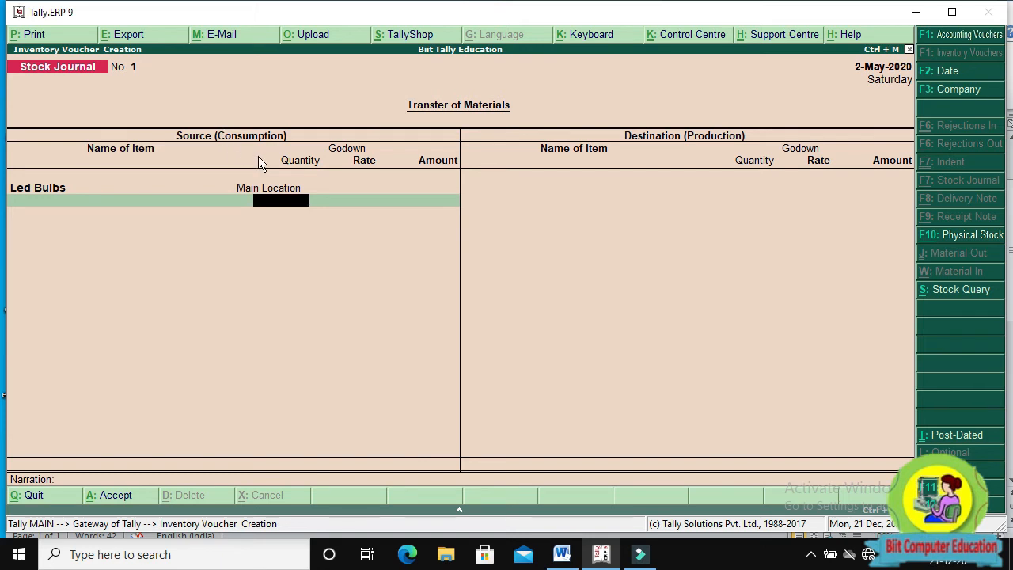
key("BackSpace")
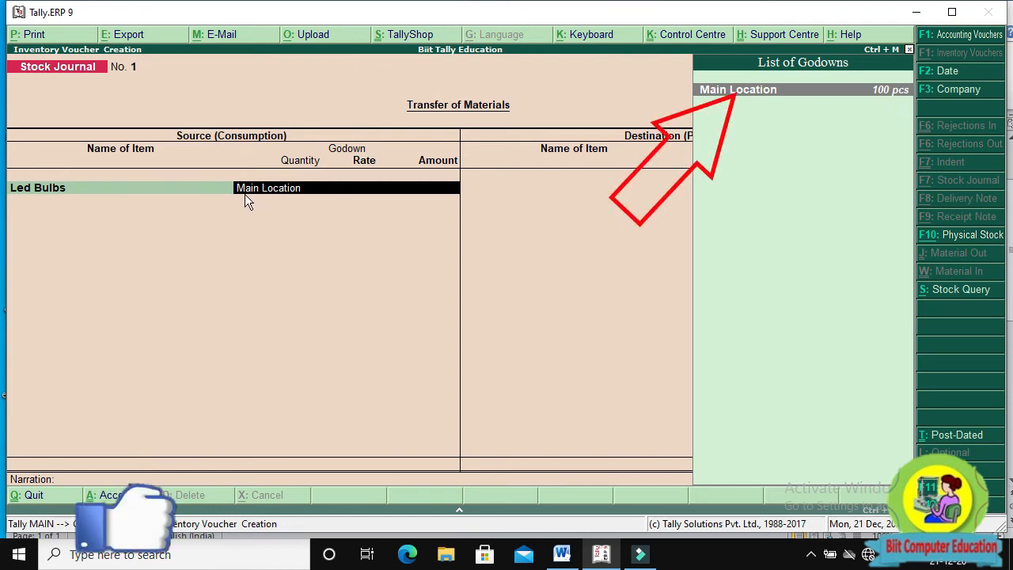
key("Return")
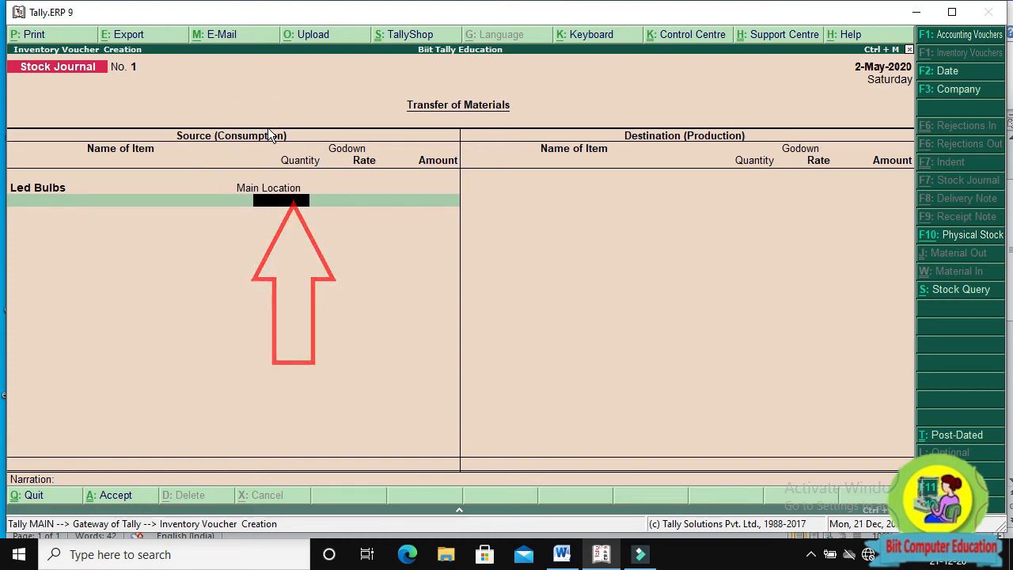
Set the source quantity to 50 pcs at 10.00/pcs and end the source item list.
type("5")
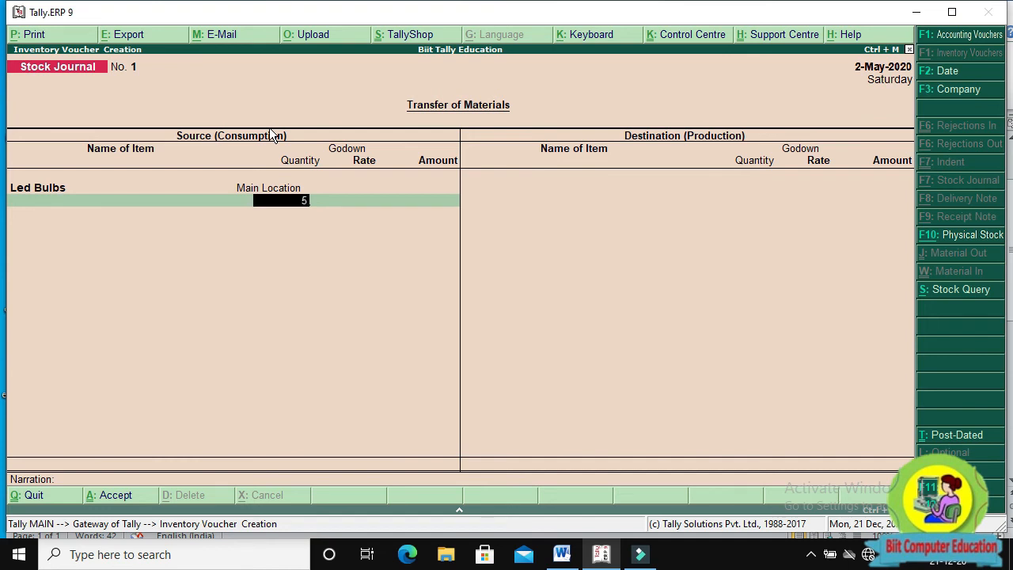
type("0")
key("Return")
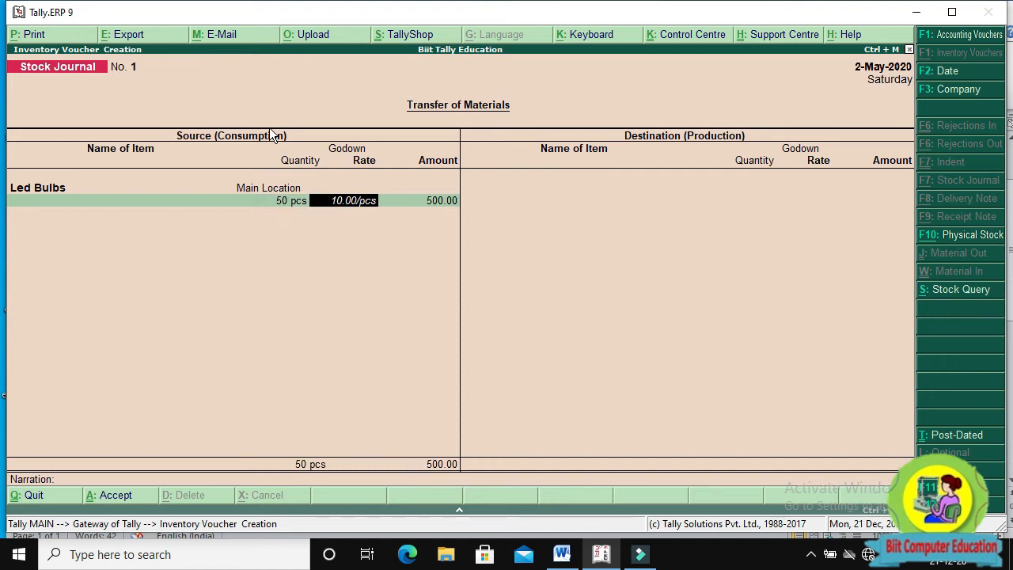
key("Return")
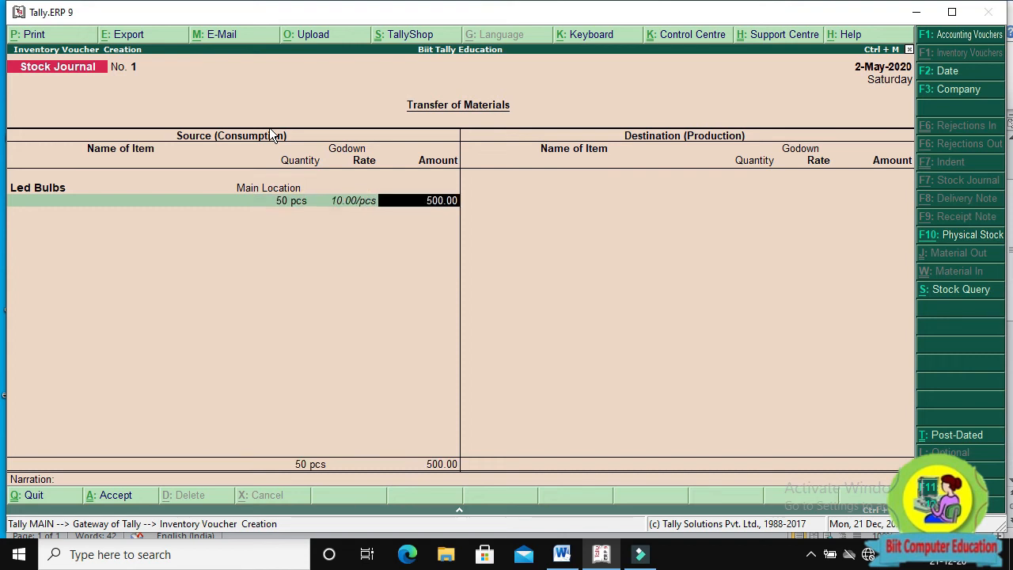
key("Return")
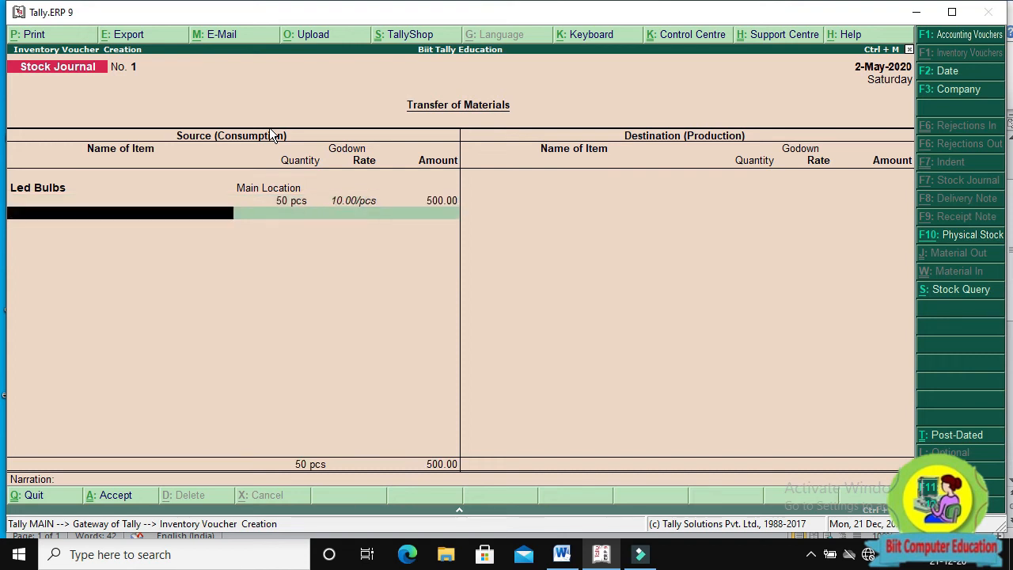
key("Return")
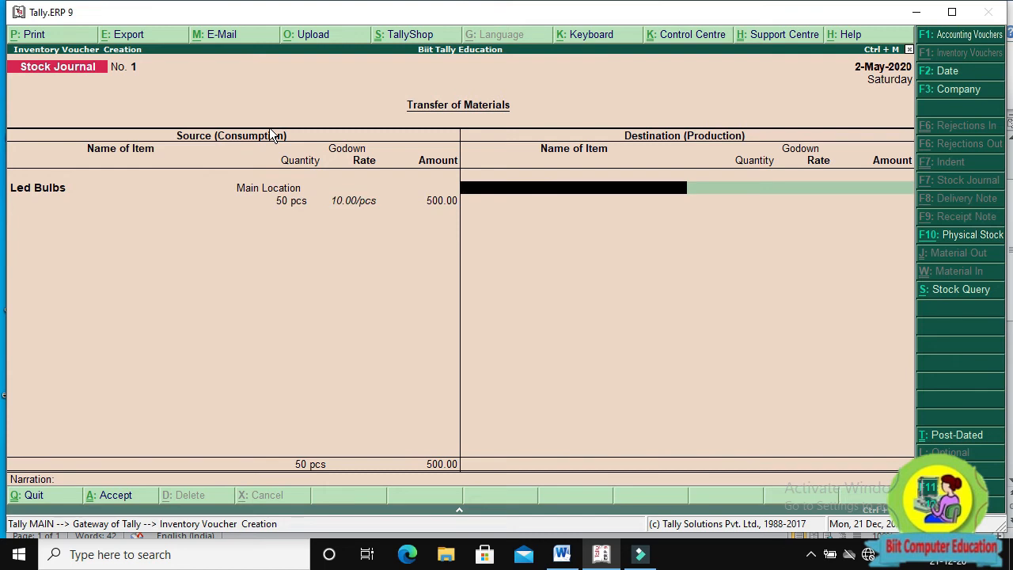
Add Led Bulbs as a destination item and create a godown named Dewa under Primary for it, with no alias.
type("L")
key("Return")
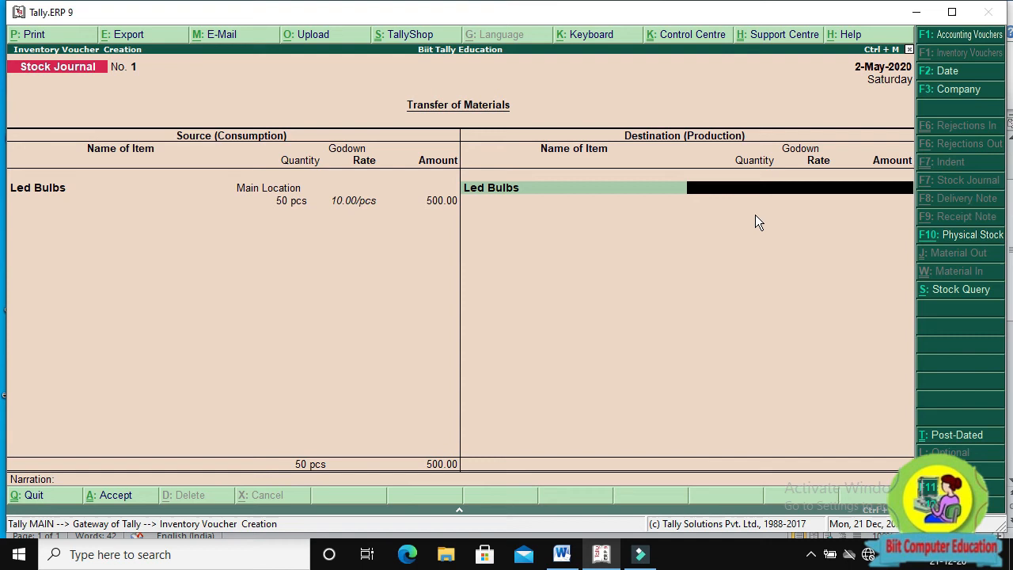
key("alt+c")
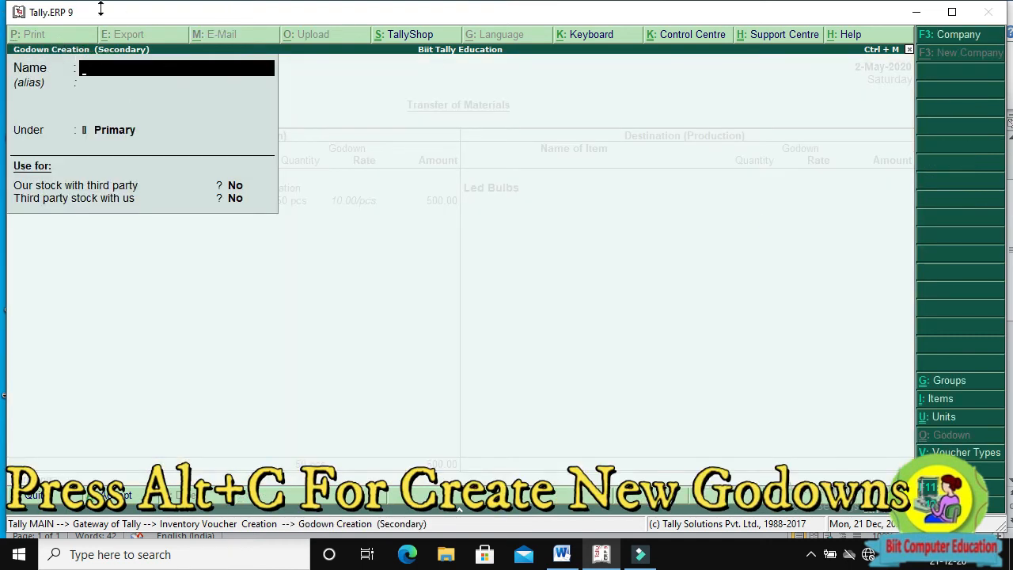
type("Dewa")
key("Return")
key("Return")
key("Return")
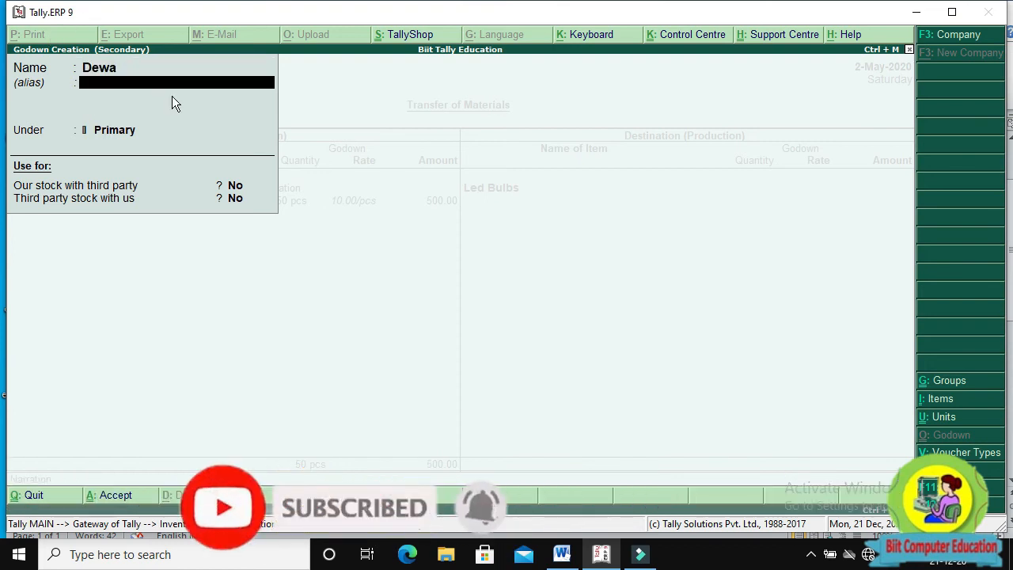
key("ctrl+a")
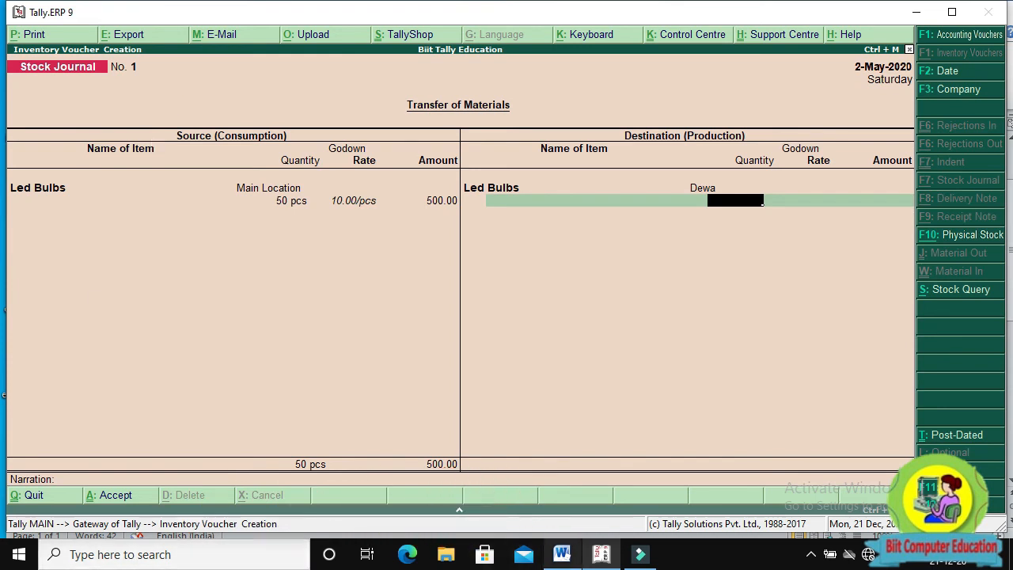
Check Dewa's quantity in the Word document and enter 15 pcs at 10.00/pcs for that godown in Tally.
left_click(565, 553)
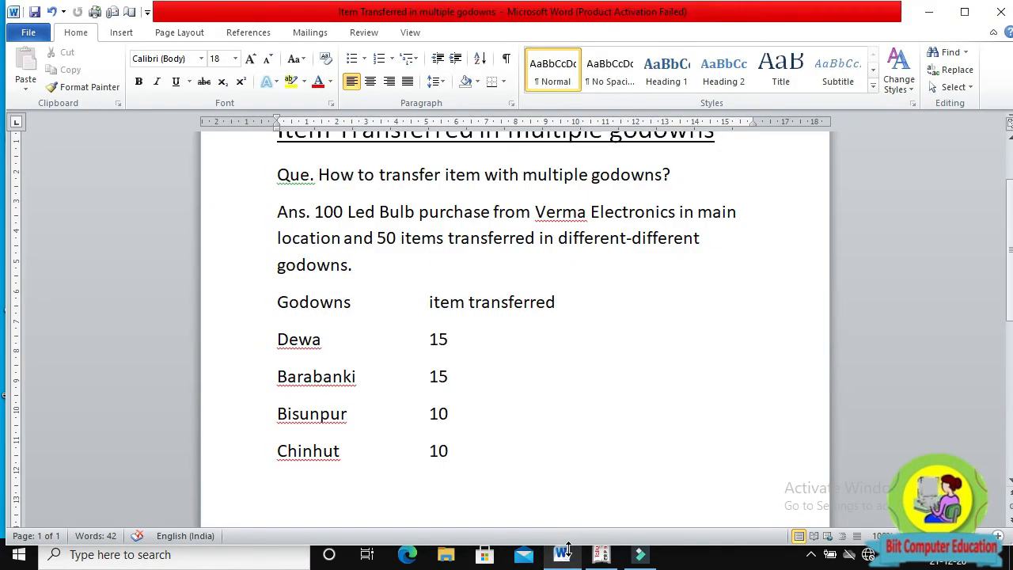
left_click(602, 554)
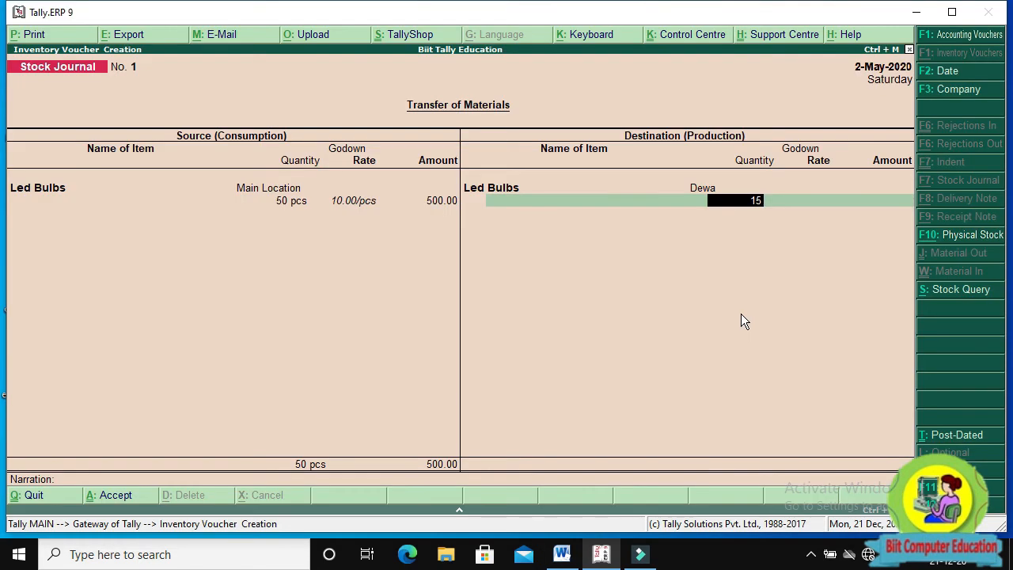
key("Return")
key("Return")
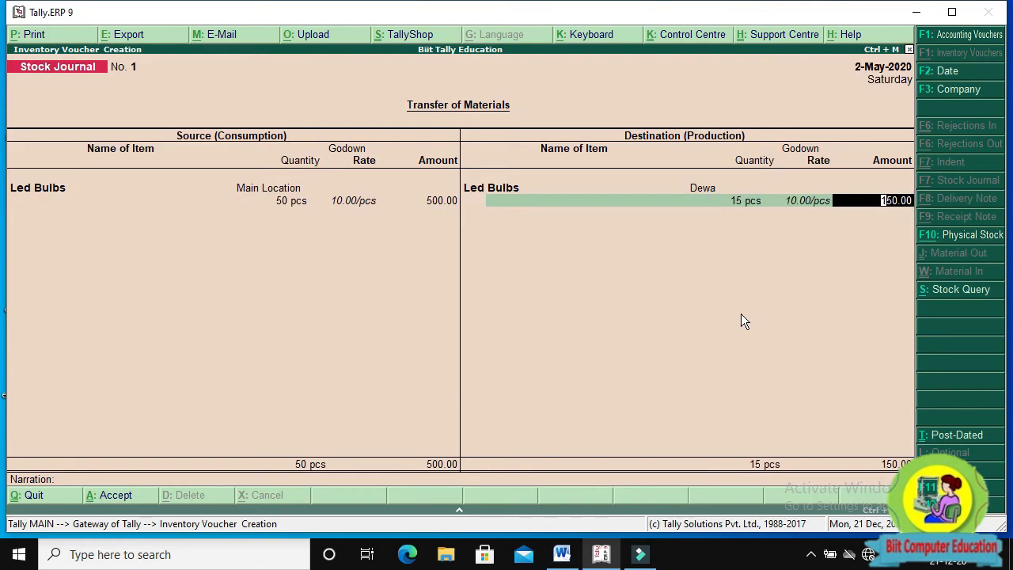
key("Return")
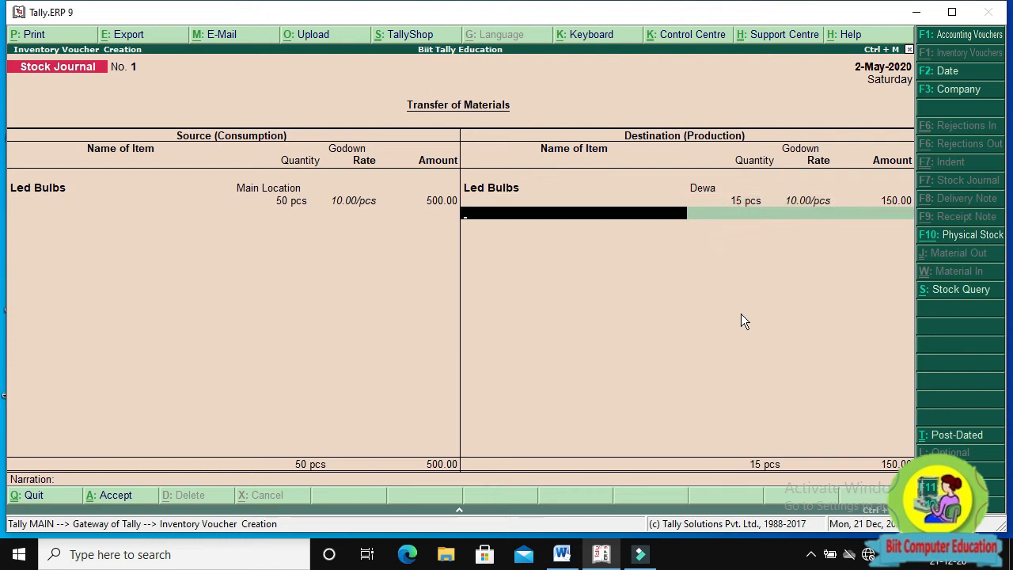
Add a second Led Bulbs destination line and create a new godown named Barabanki for it.
type("L")
key("Return")
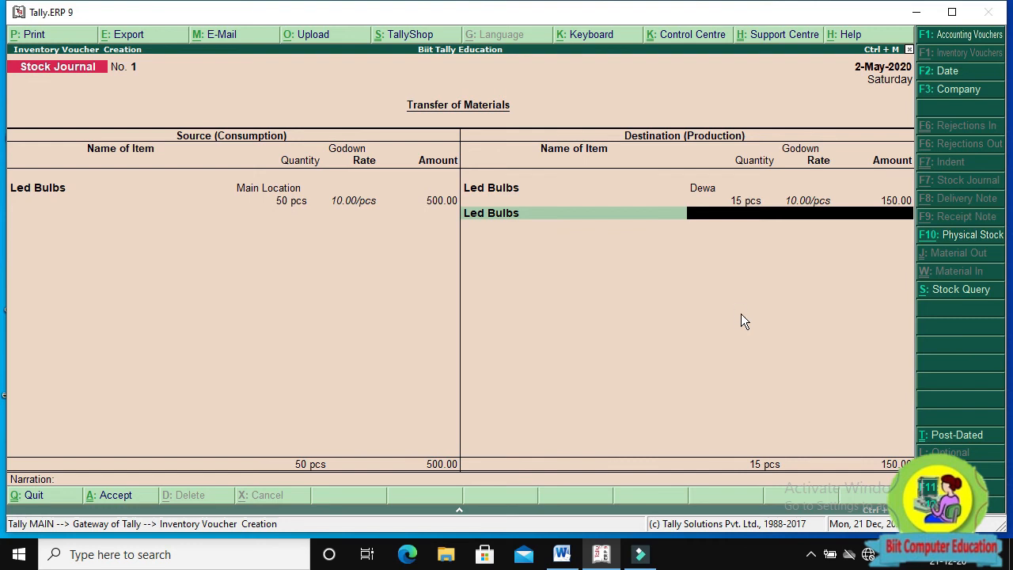
key("alt+c")
type("Barabanki")
key("ctrl+a")
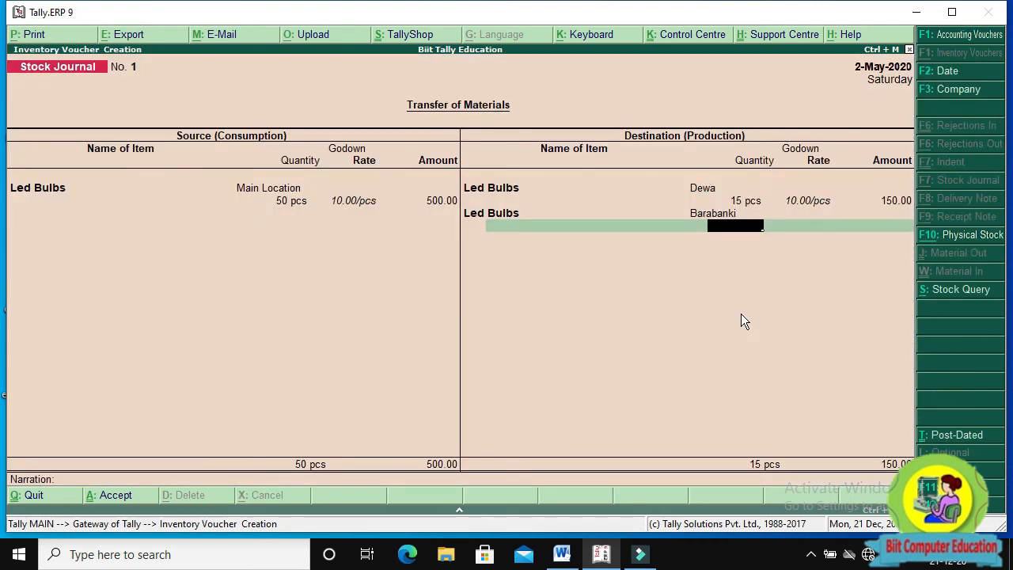
Check Barabanki's quantity in the Word document and enter 15 pcs at 10.00/pcs for that godown in Tally.
left_click(563, 556)
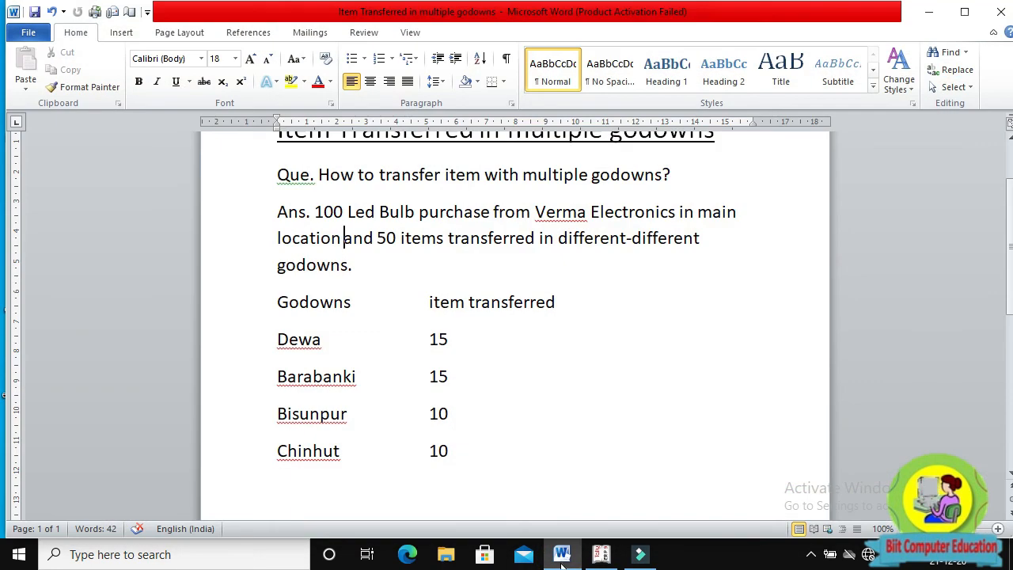
left_click(562, 563)
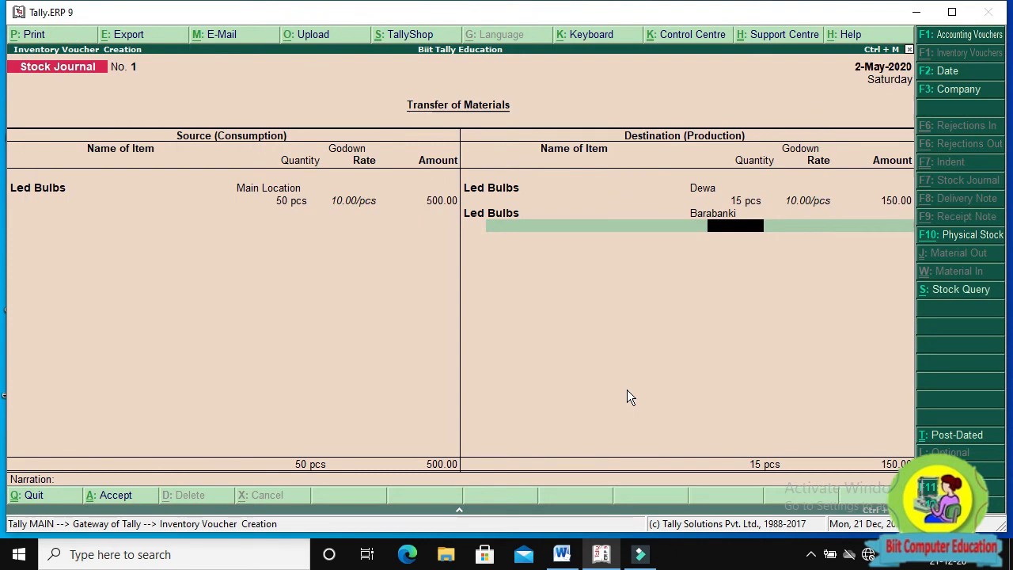
key("Return")
key("Return")
key("Return")
Add a third Led Bulbs destination line and create a godown named Chinhut under Primary, with both third-party stock options at No.
type("L")
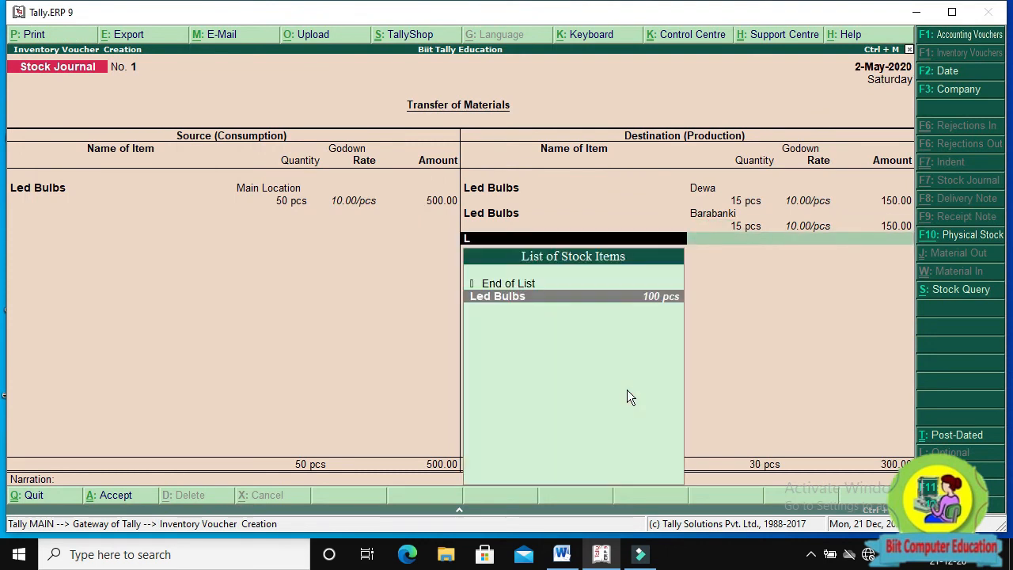
key("Return")
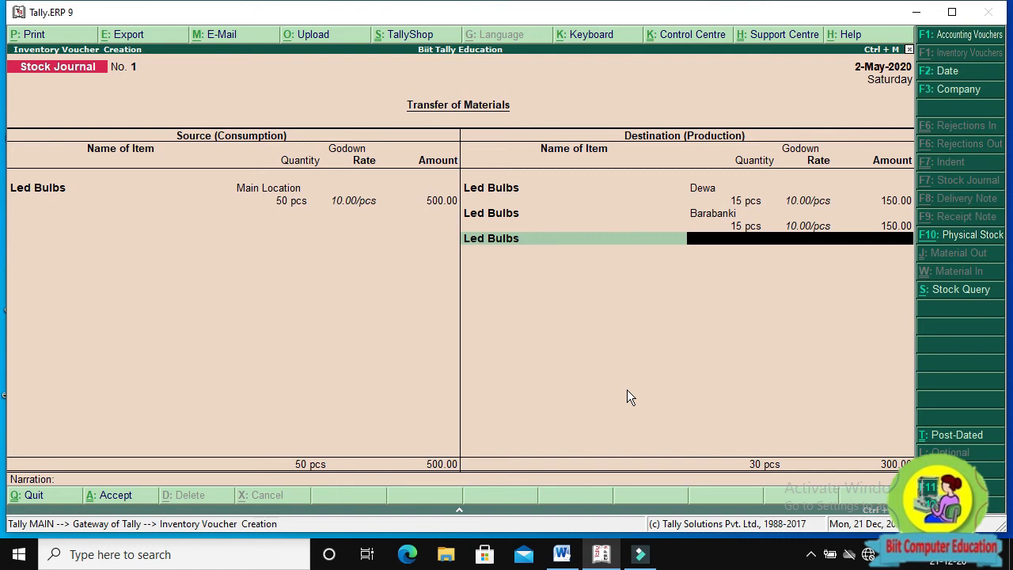
key("alt+c")
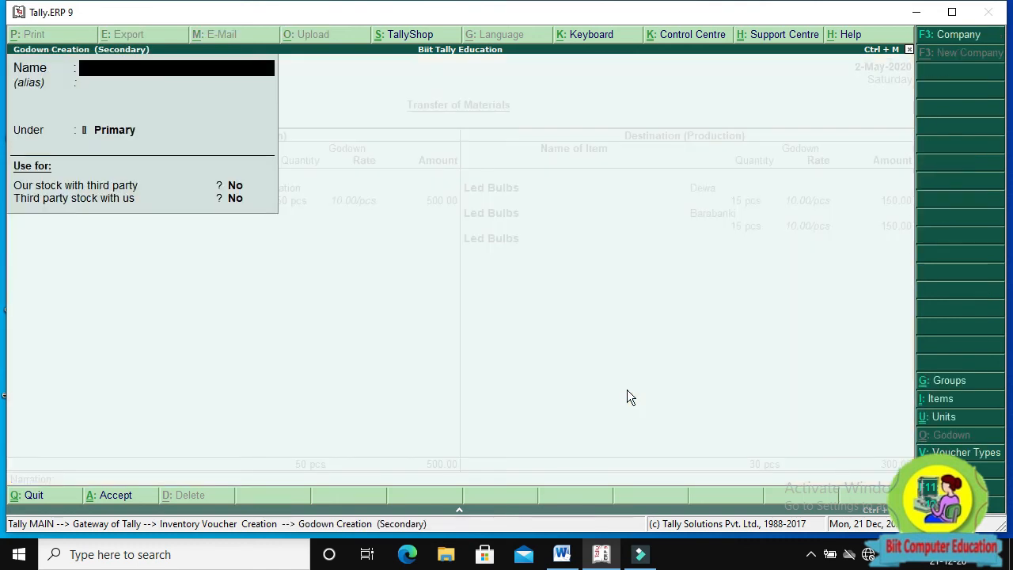
type("Chinhut")
key("Return")
key("Return")
key("Return")
key("Return")
key("Return")
key("Return")
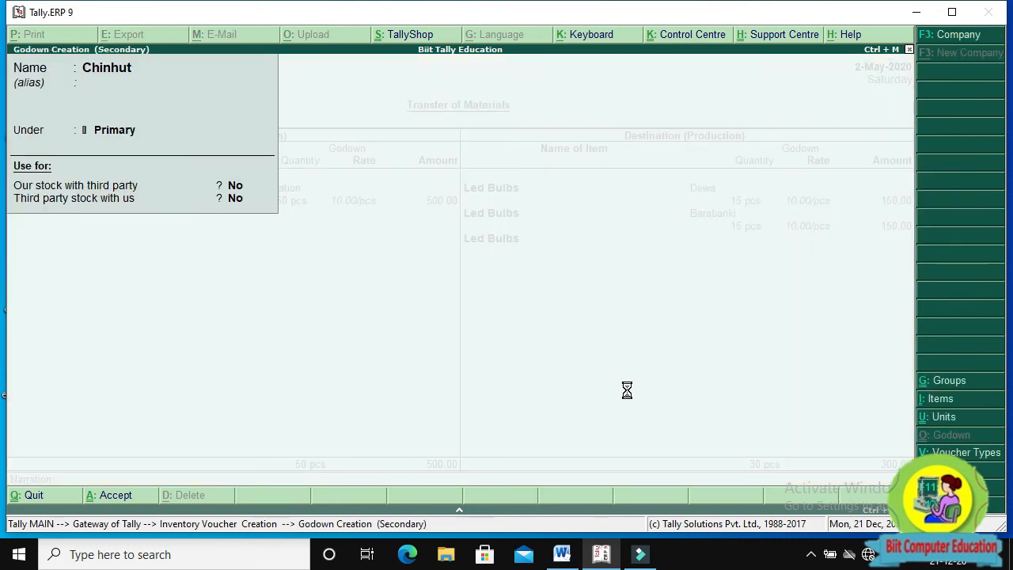
Enter 10 pcs at 10.00/pcs for the Chinhut godown on the third Led Bulbs destination line.
type("10")
key("Return")
key("Return")
key("Return")
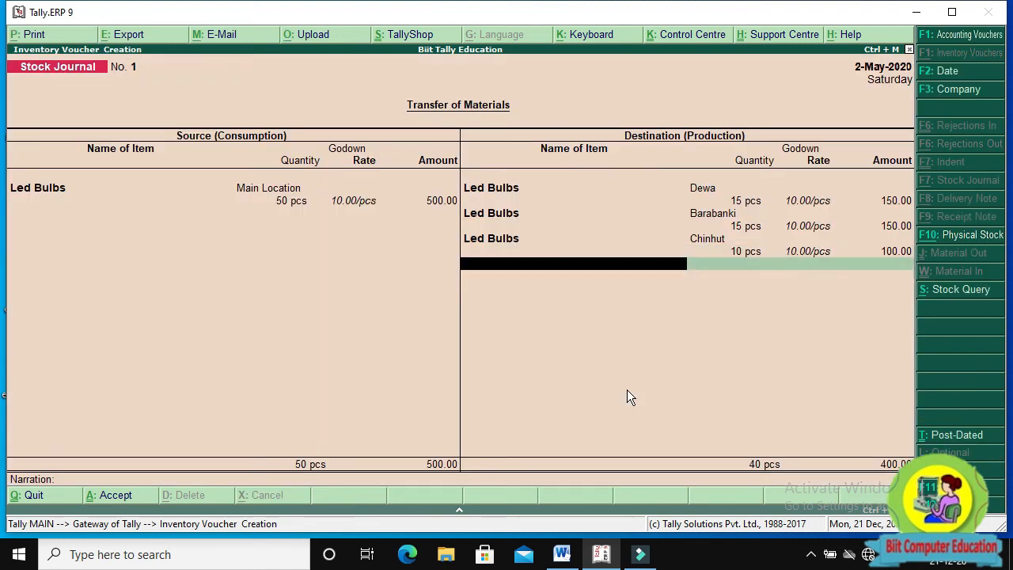
Add a fourth Led Bulbs destination line and create a godown named Bisunpur under Primary, with both third-party stock options at No.
type("Led")
key("Return")
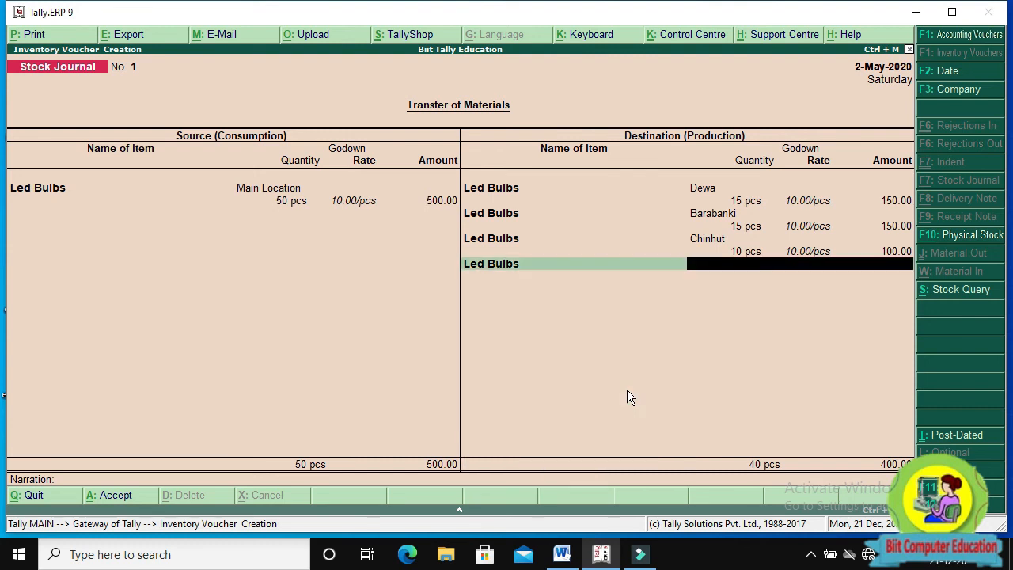
key("alt+c")
type("Bisunpur")
key("Return")
key("Return")
key("Return")
key("Return")
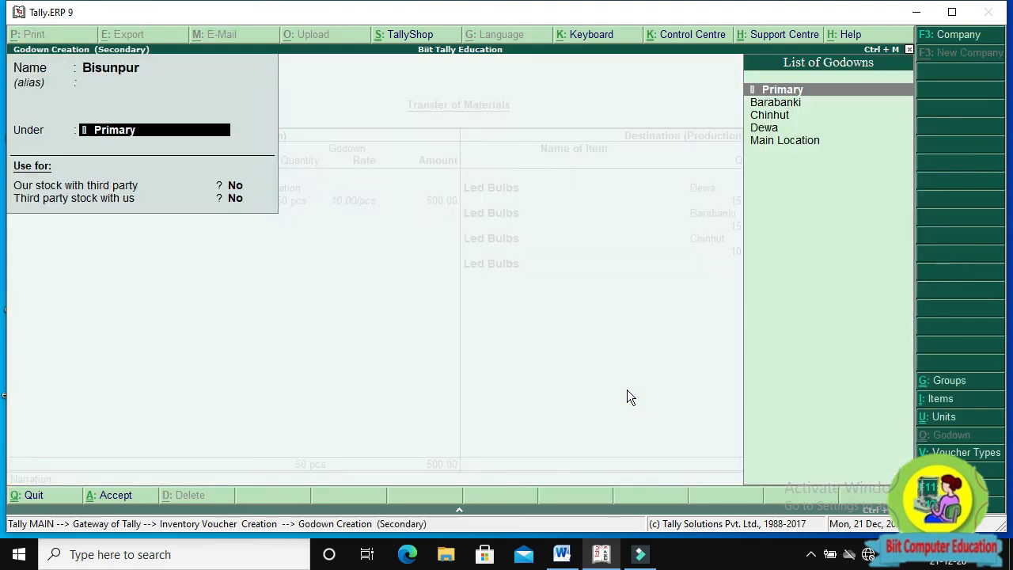
key("Return")
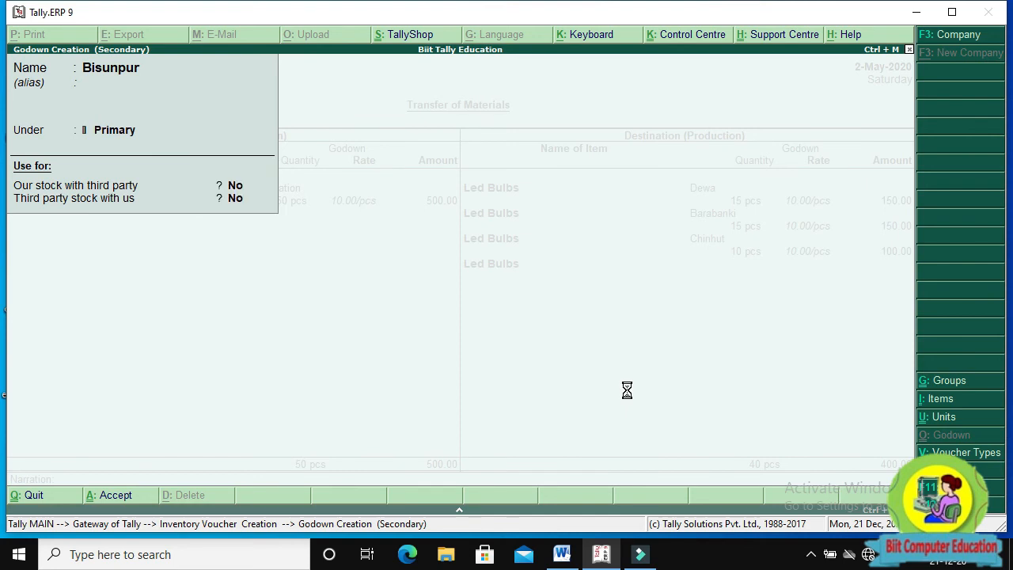
Enter 10 pcs at 10.00/pcs for the Bisunpur godown on the fourth Led Bulbs destination line.
type("10")
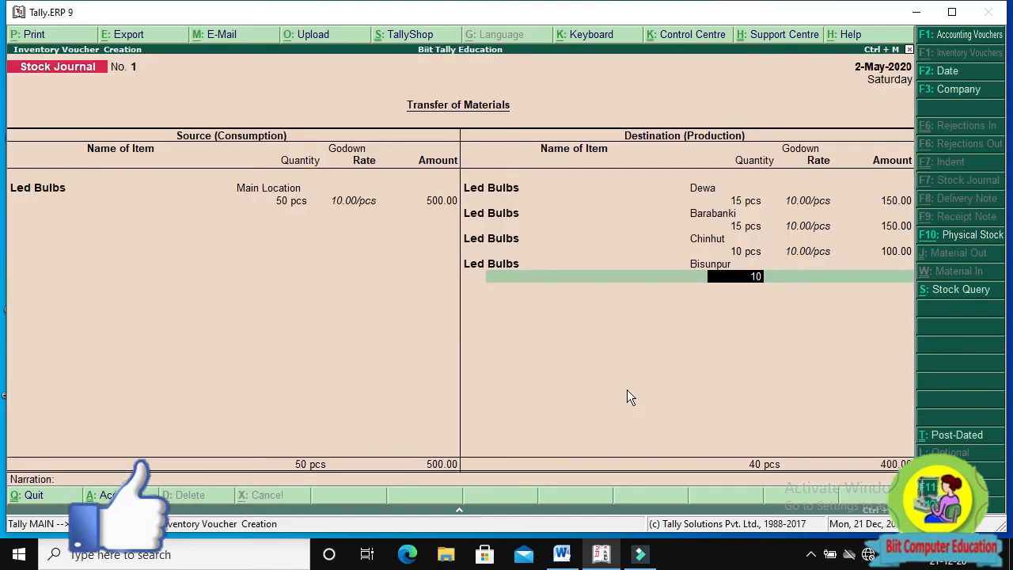
key("Return")
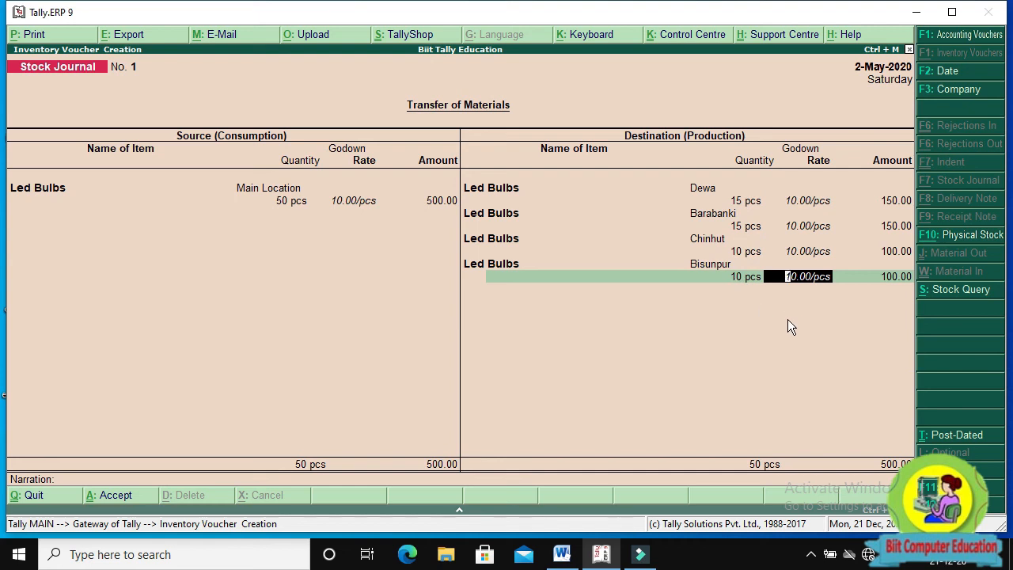
key("Return")
key("Return")
key("Return")
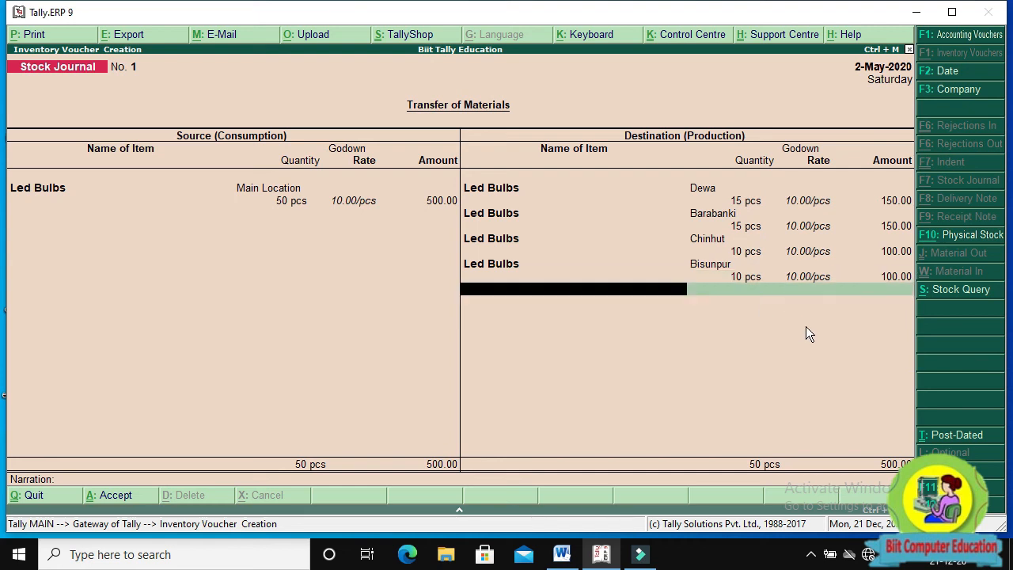
Finish the destination list, save the stock journal without a narration and return to the Gateway of Tally.
key("Return")
key("Return")
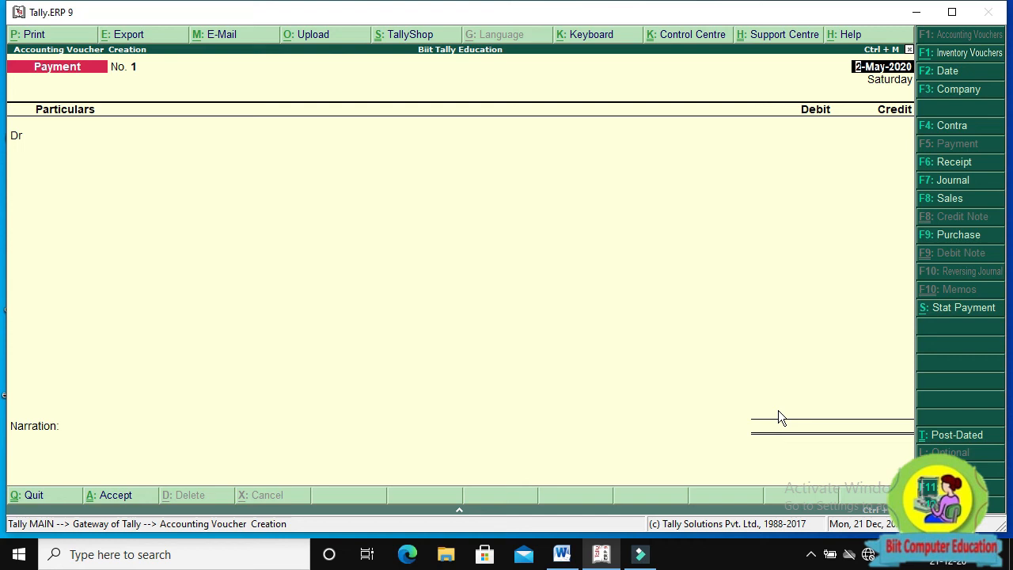
key("Escape")
key("Return")
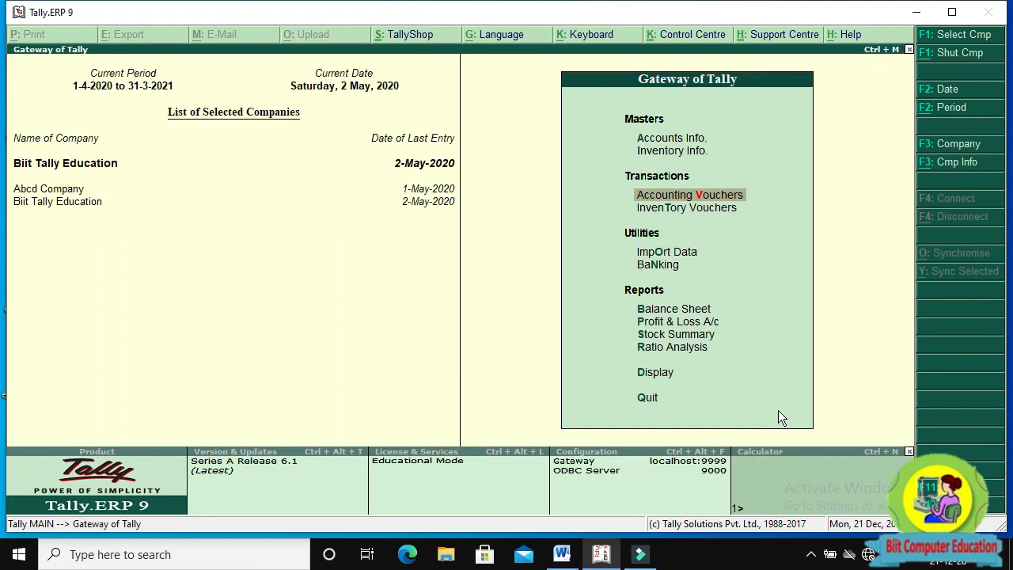
Open the Statements of Inventory from the Display reports.
key("Down")
key("Down")
key("Down")
key("Down")
key("Down")
key("Down")
key("Down")
key("Down")
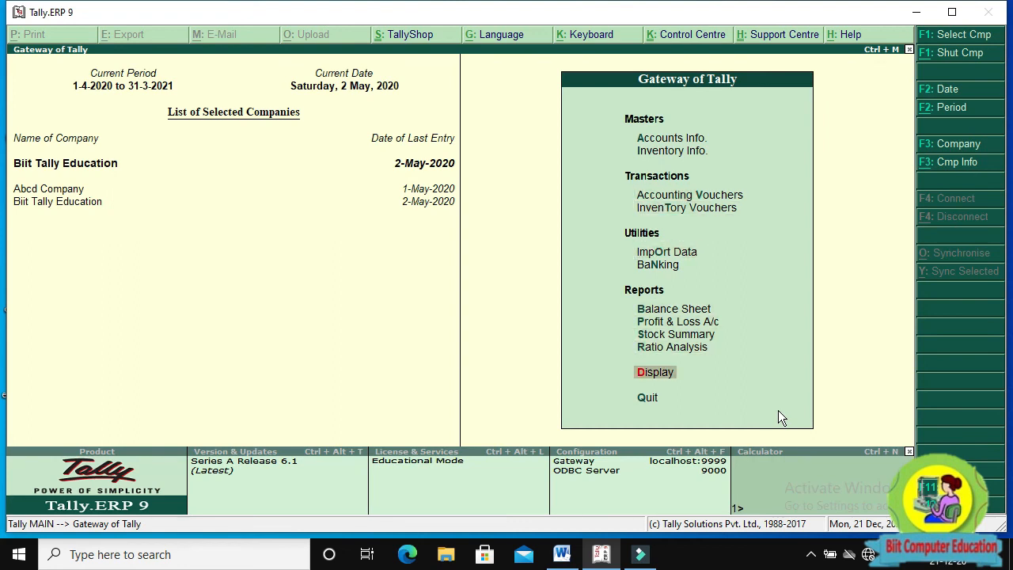
key("Return")
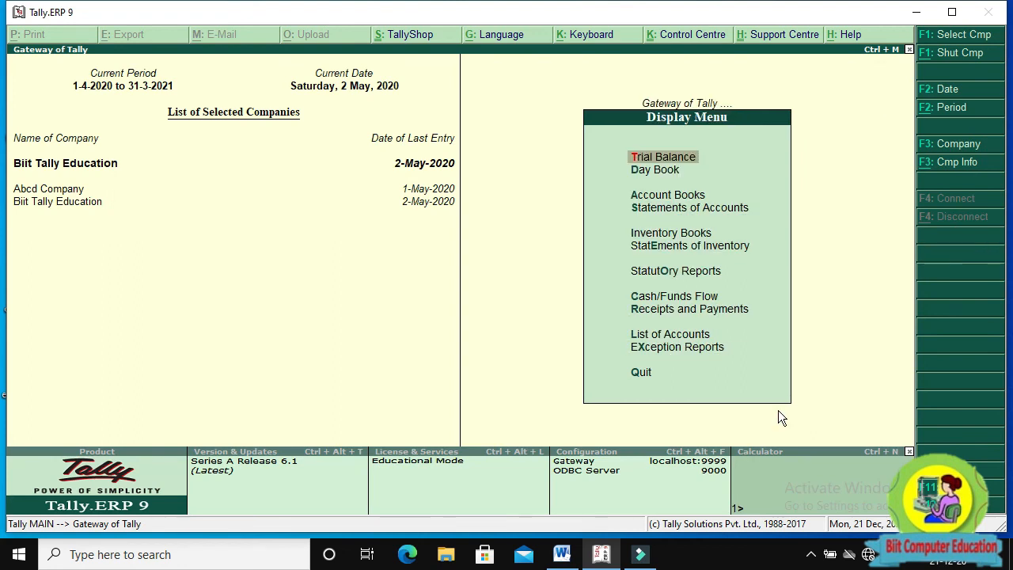
key("Down")
key("Down")
key("Down")
key("Down")
key("Down")
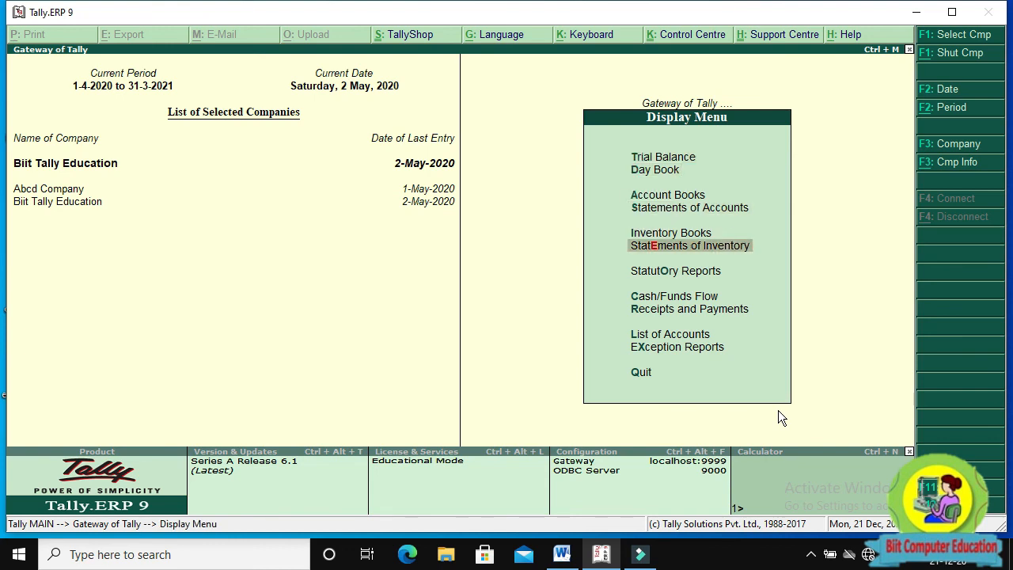
key("Return")
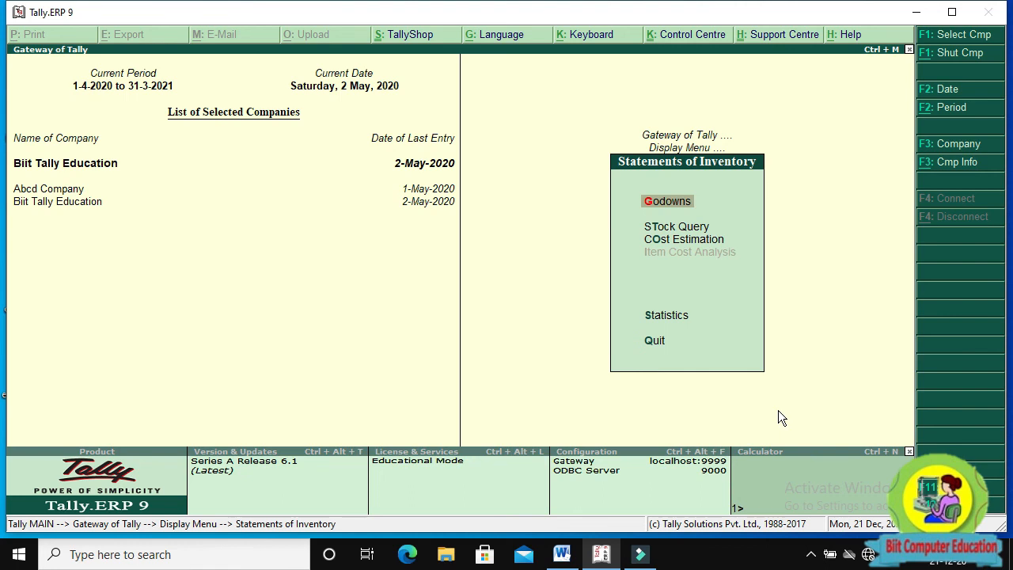
Open the godown summary for Main Location to check its remaining Led Bulbs stock.
left_click(673, 200)
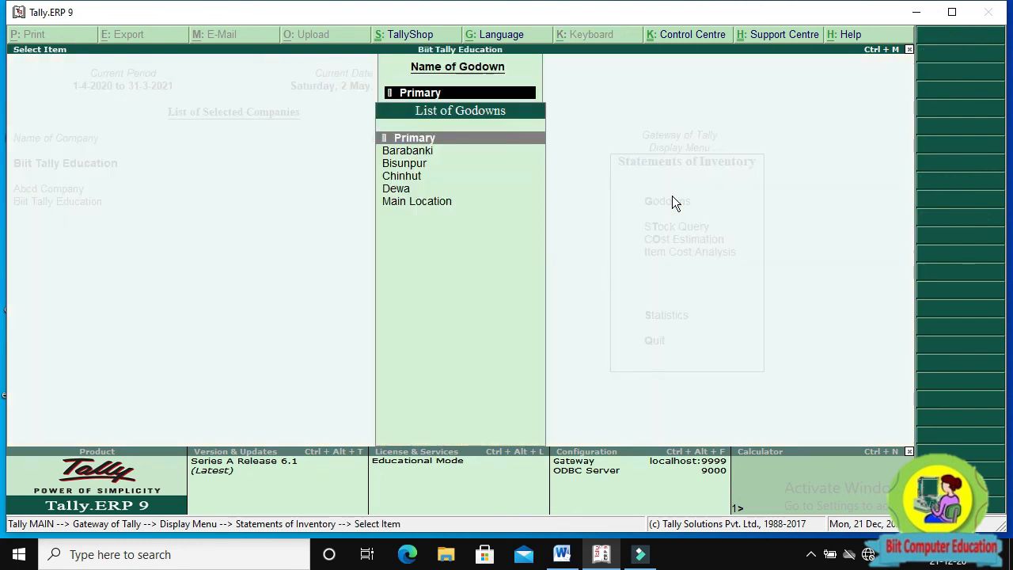
key("Down")
key("Down")
key("Down")
key("Down")
key("Down")
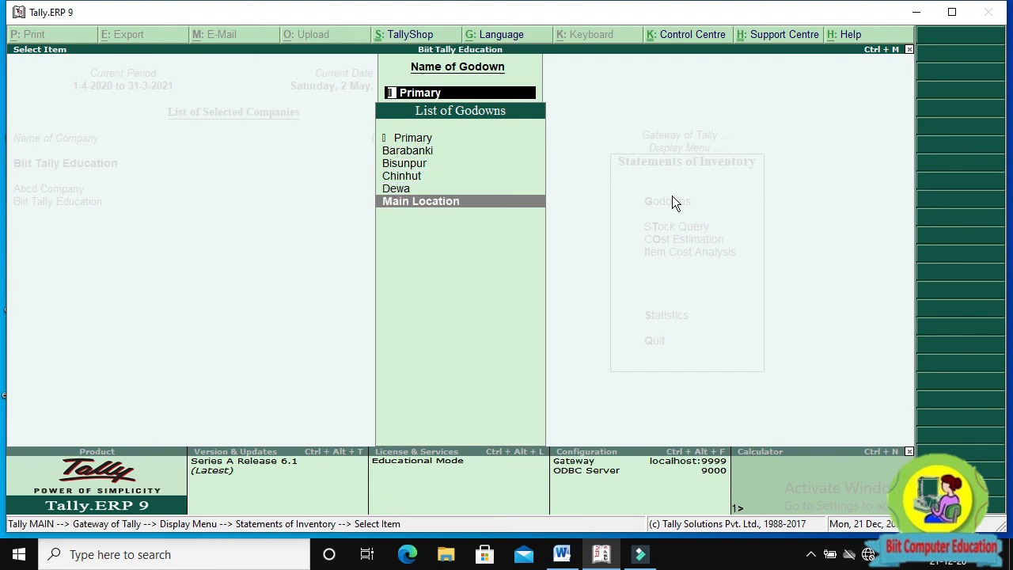
key("Return")
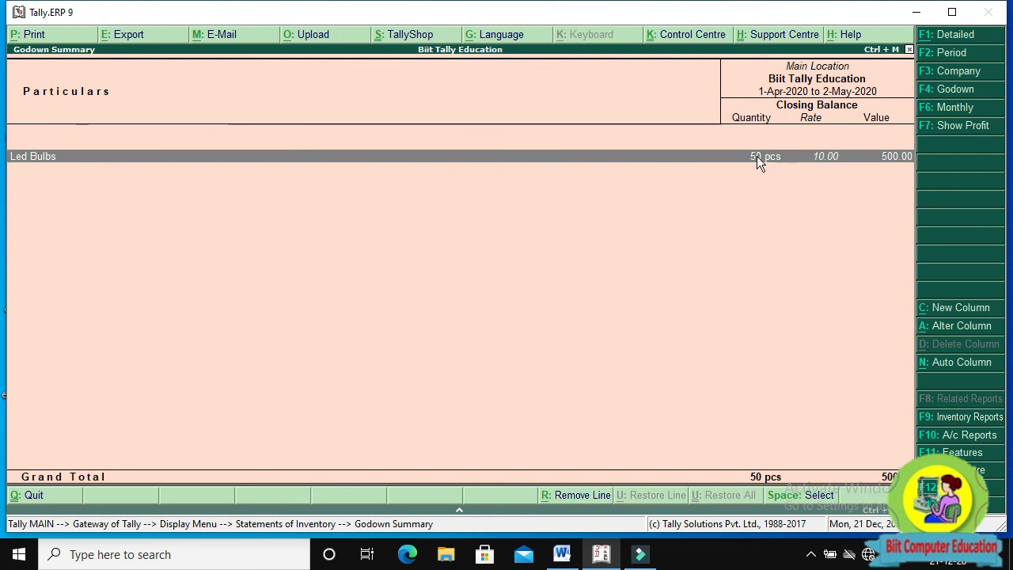
Examine Main Location's monthly Led Bulbs summary and its May vouchers, and return to the godown list.
key("Return")
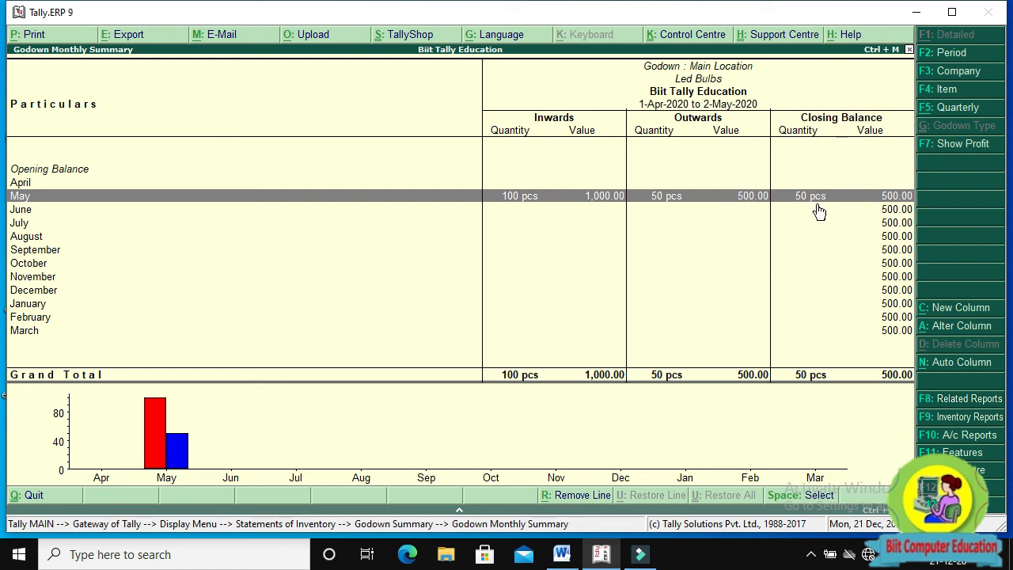
left_click(855, 204)
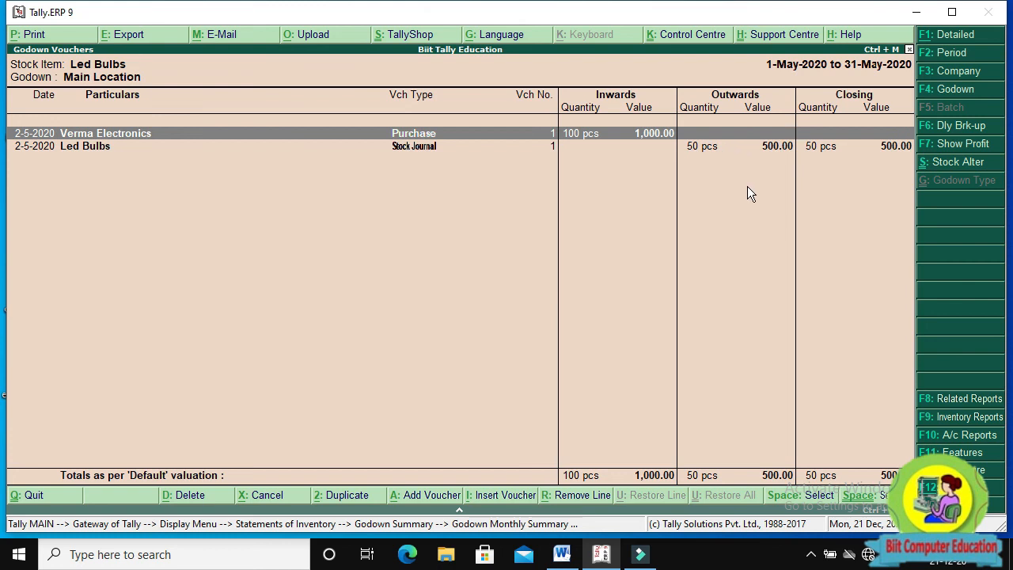
key("Escape")
key("Escape")
key("Escape")
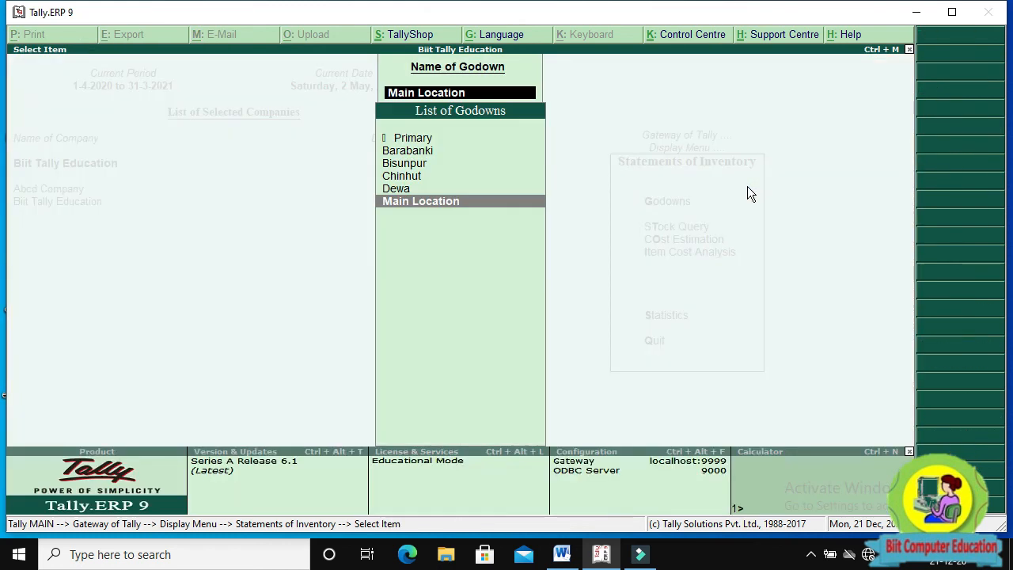
Check the Led Bulbs closing balance in the godown summaries for Dewa and Chinhut.
key("Up")
key("Return")
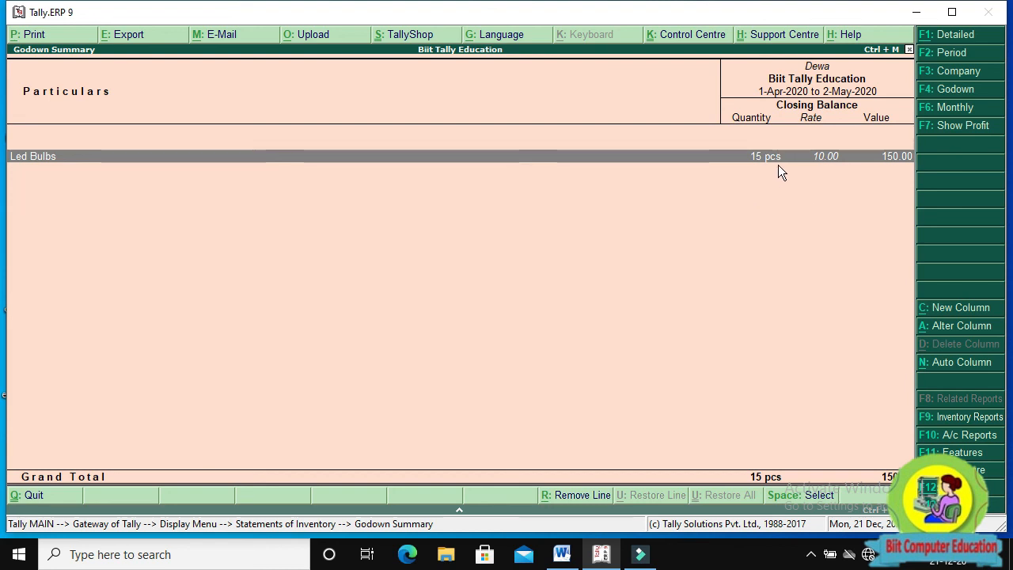
key("Escape")
key("Up")
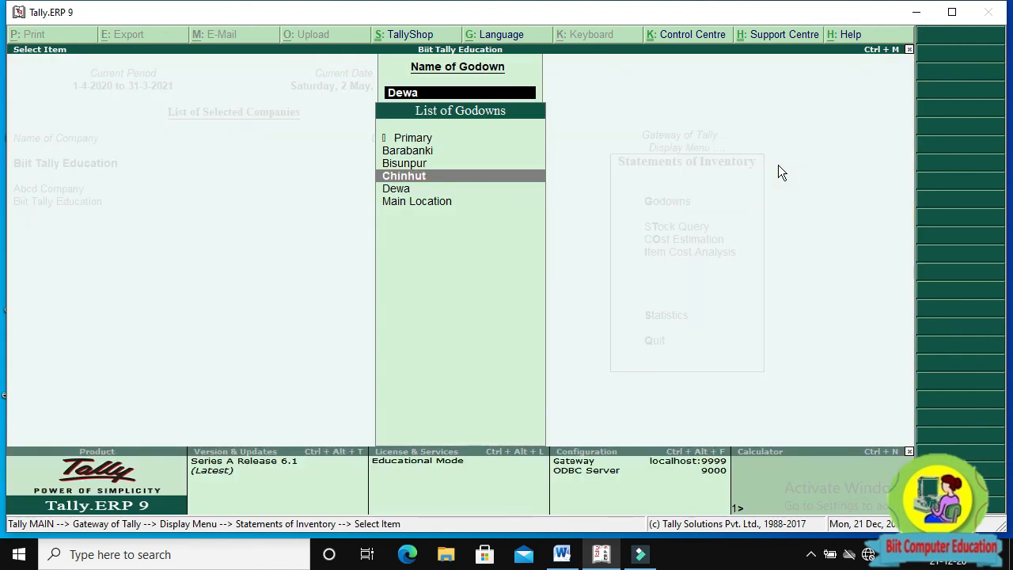
key("Return")
key("Escape")
Check the Led Bulbs closing balance for Bisunpur and Barabanki, and return to the Display Menu.
key("Up")
key("Return")
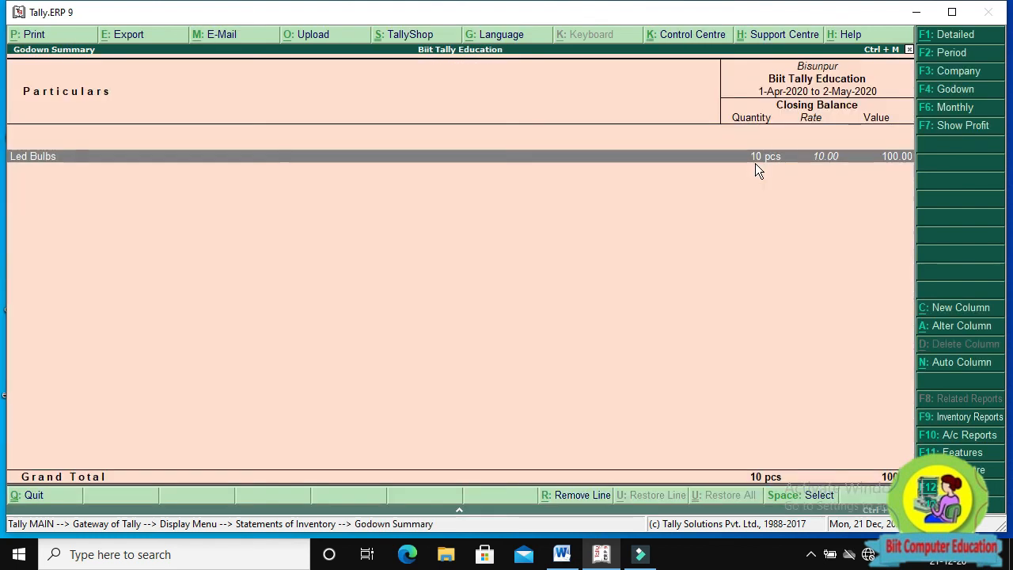
key("Escape")
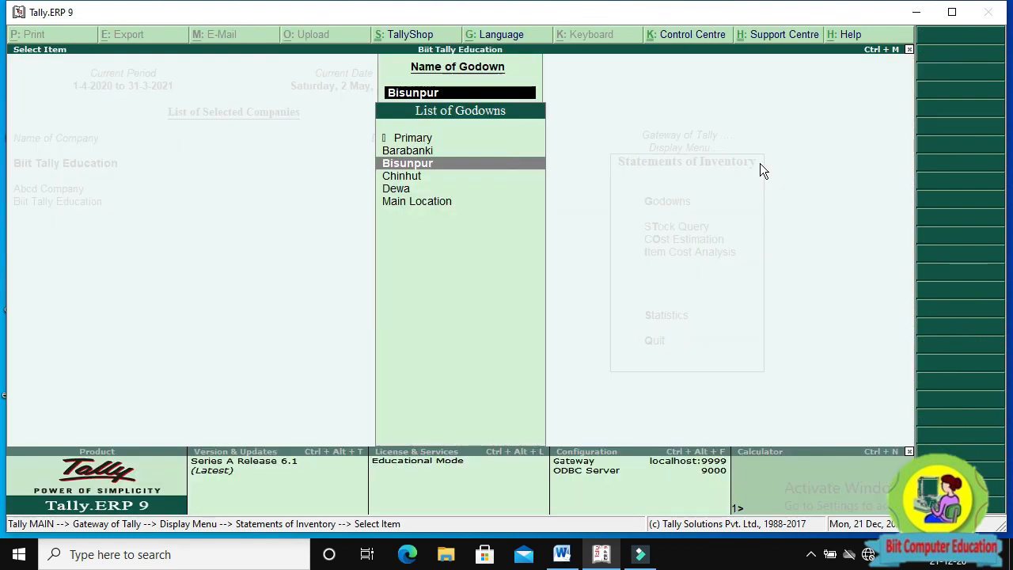
key("Up")
key("Return")
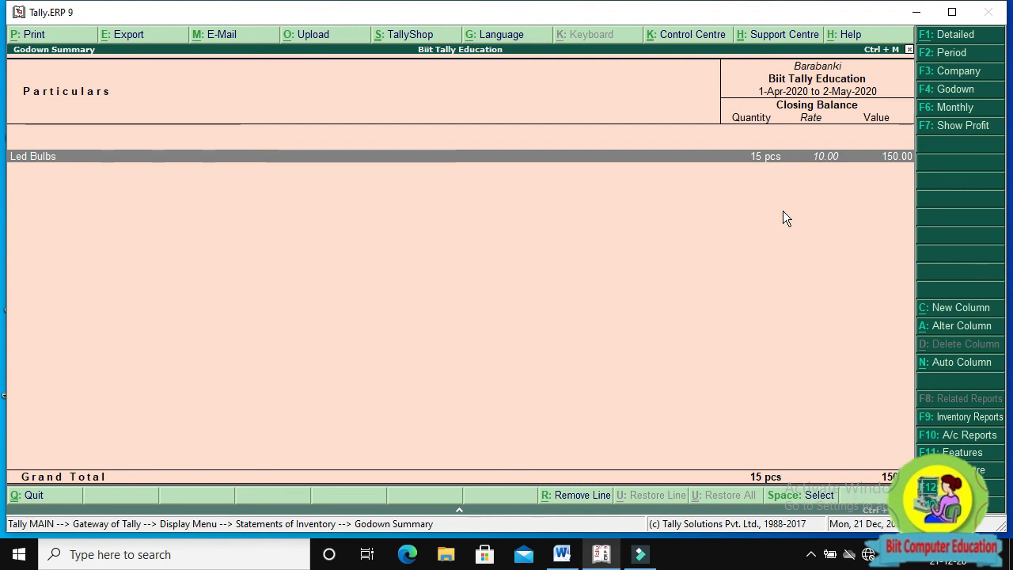
key("Escape")
key("Escape")
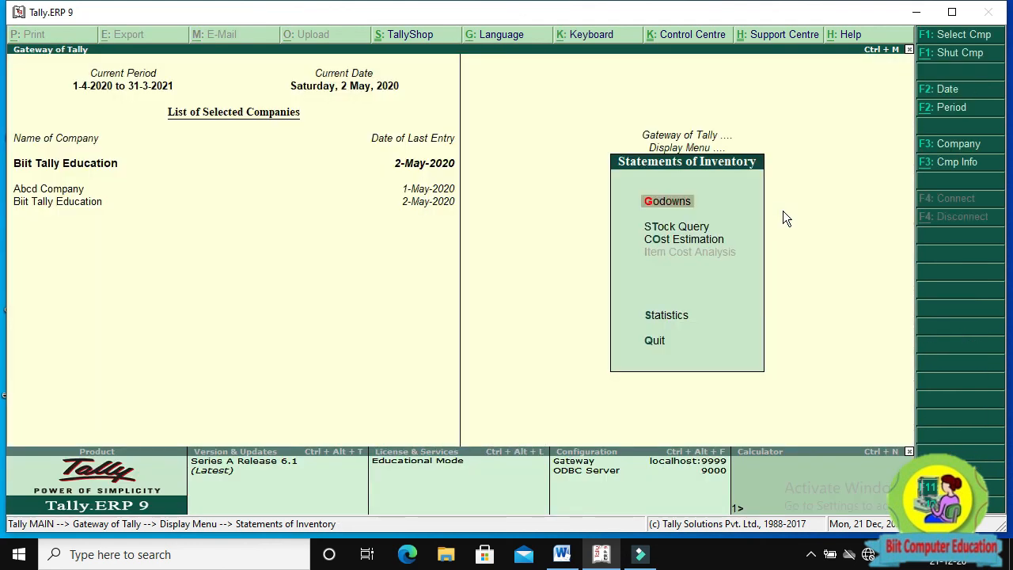
key("Escape")
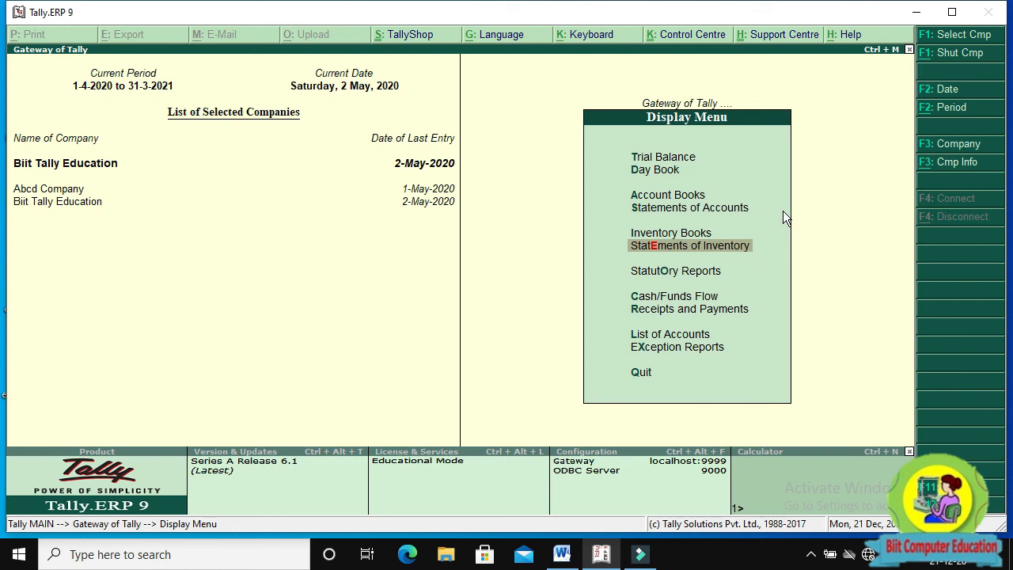